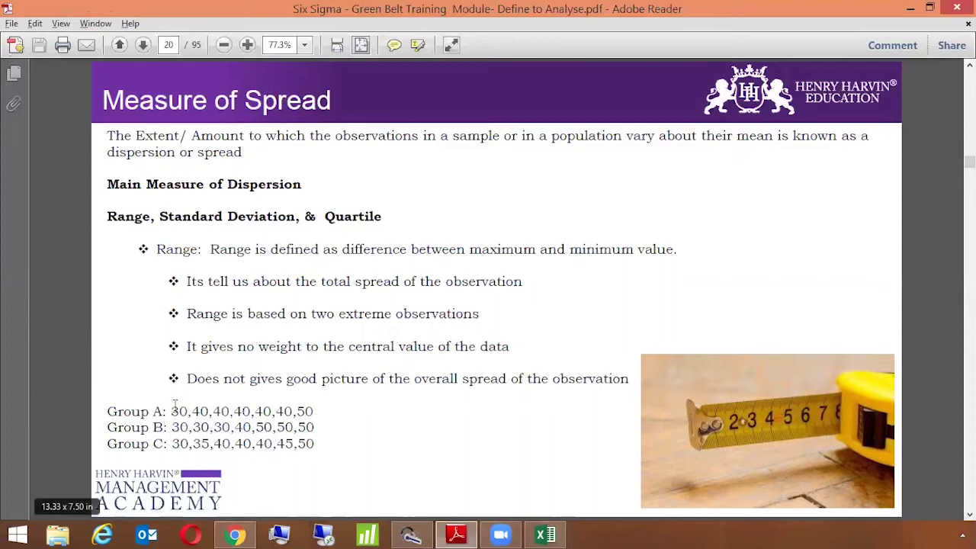
# Step: Examine the Group A values on the Measure of Spread slide and advance to the standard deviation slide
pyautogui.moveTo(175, 411); pyautogui.dragTo(319, 410)
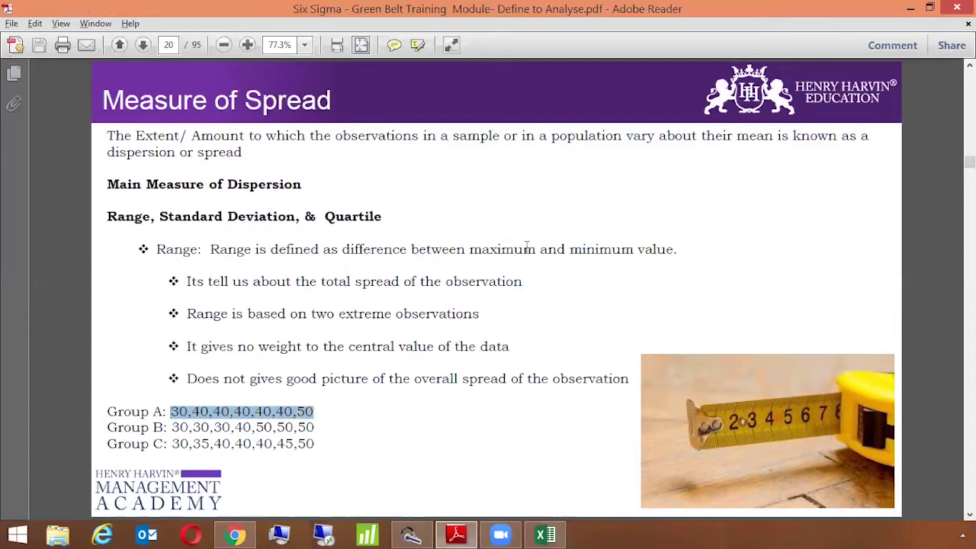
pyautogui.click(369, 412)
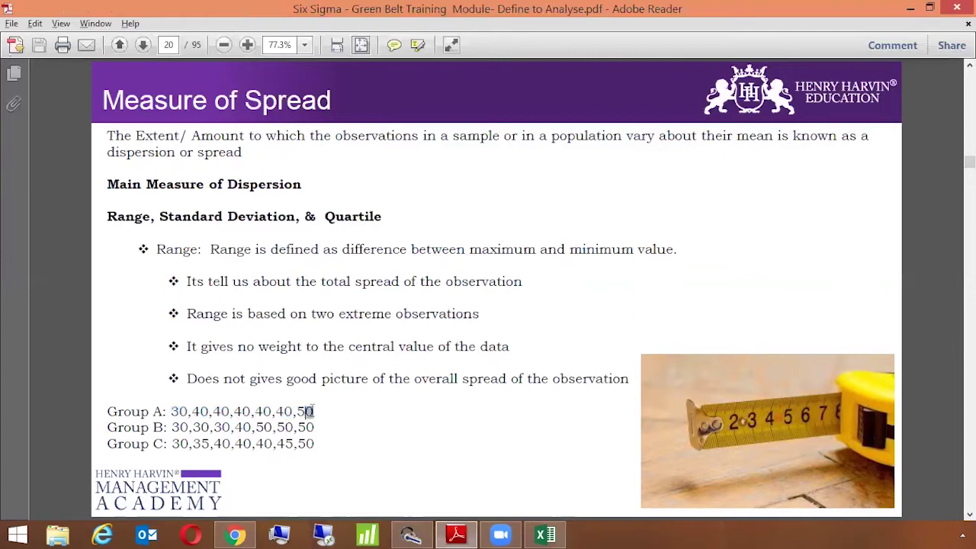
pyautogui.click(178, 412)
pyautogui.scroll(-1, 195, 346)
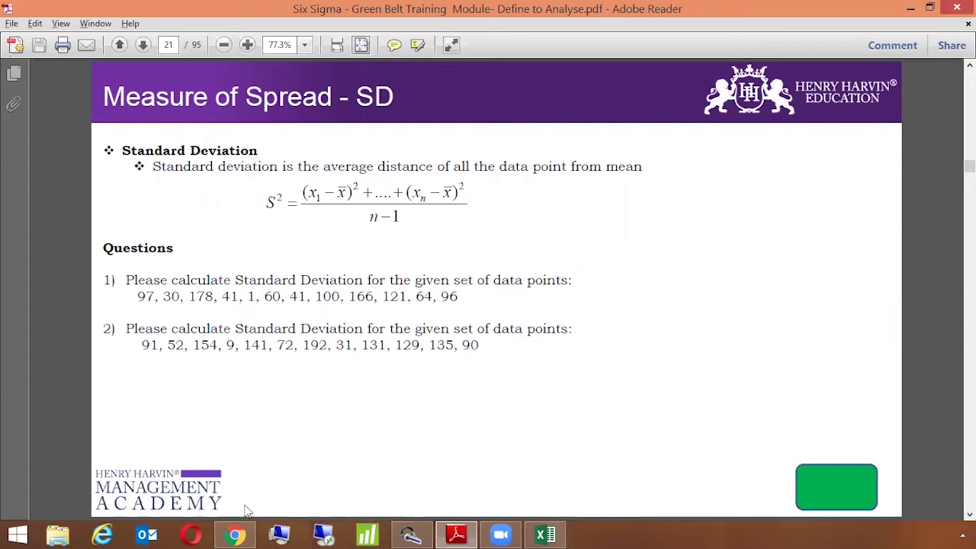
# Step: Switch to the Excel workbook and centre the values in D3:D14 both horizontally and vertically
pyautogui.click(546, 535)
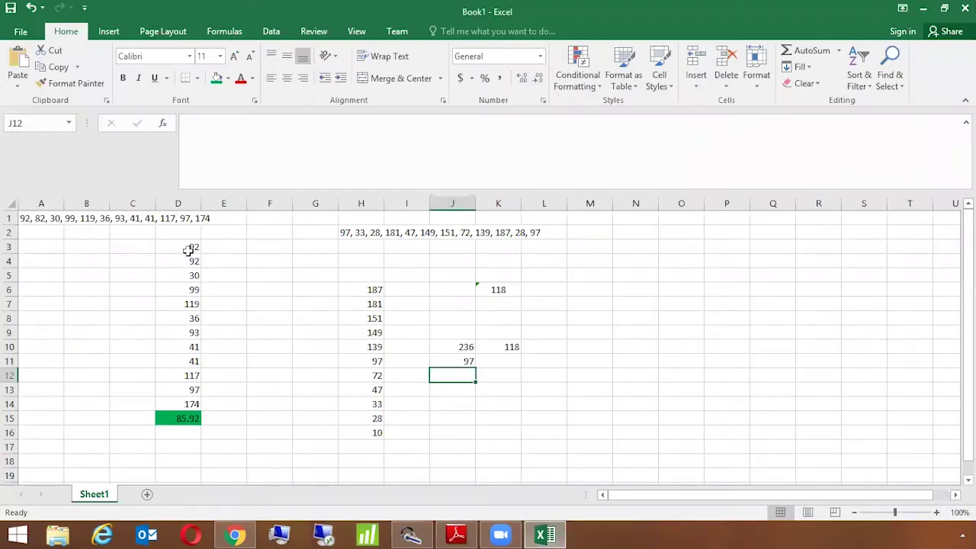
pyautogui.moveTo(191, 249); pyautogui.dragTo(192, 410)
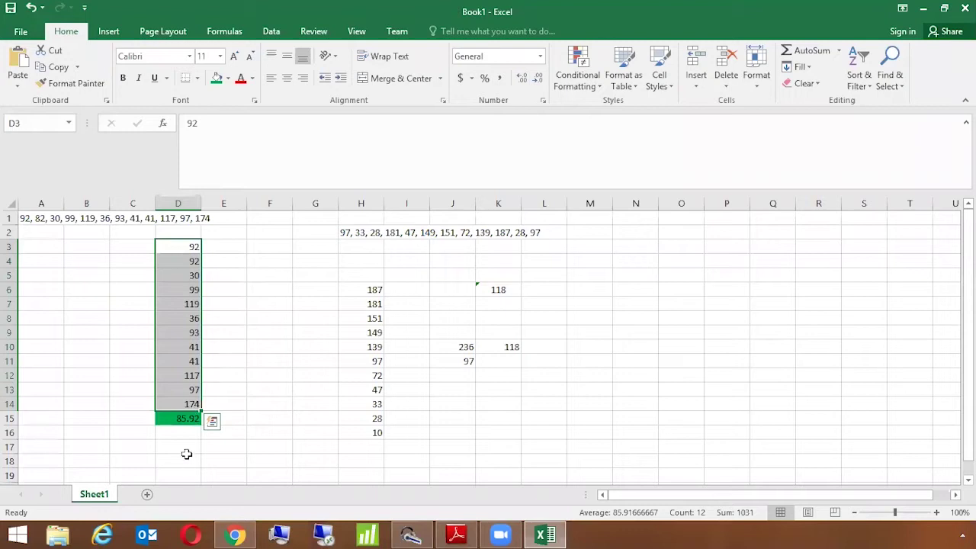
pyautogui.click(184, 419)
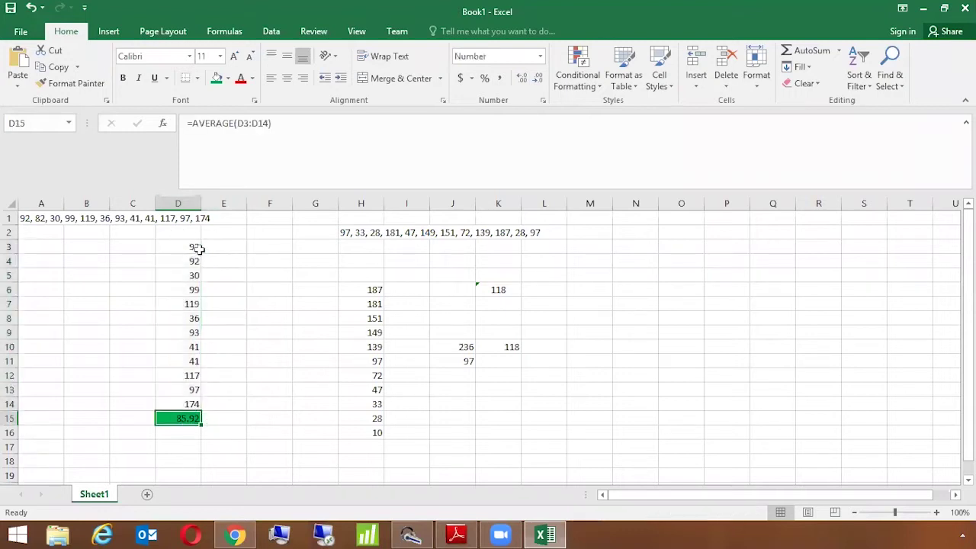
pyautogui.moveTo(194, 247); pyautogui.dragTo(194, 404)
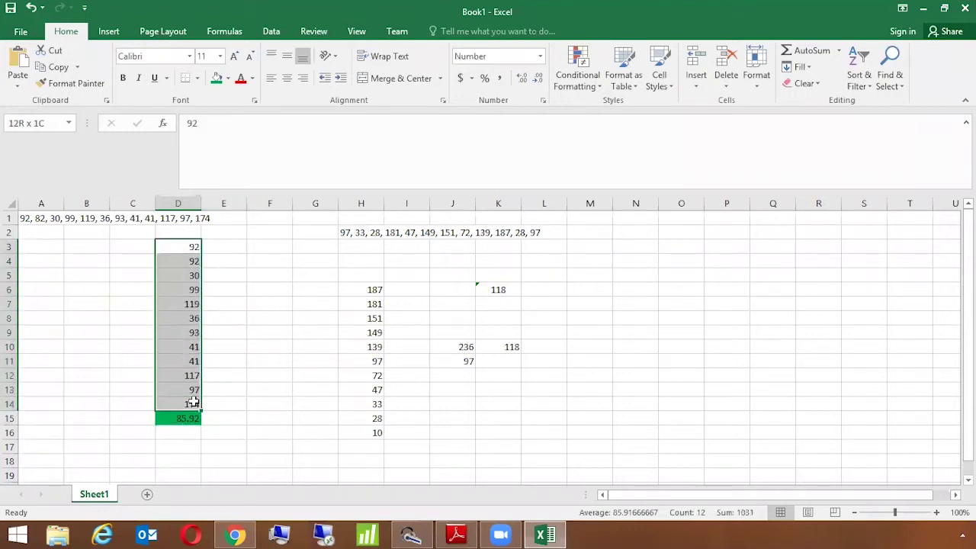
pyautogui.click(286, 78)
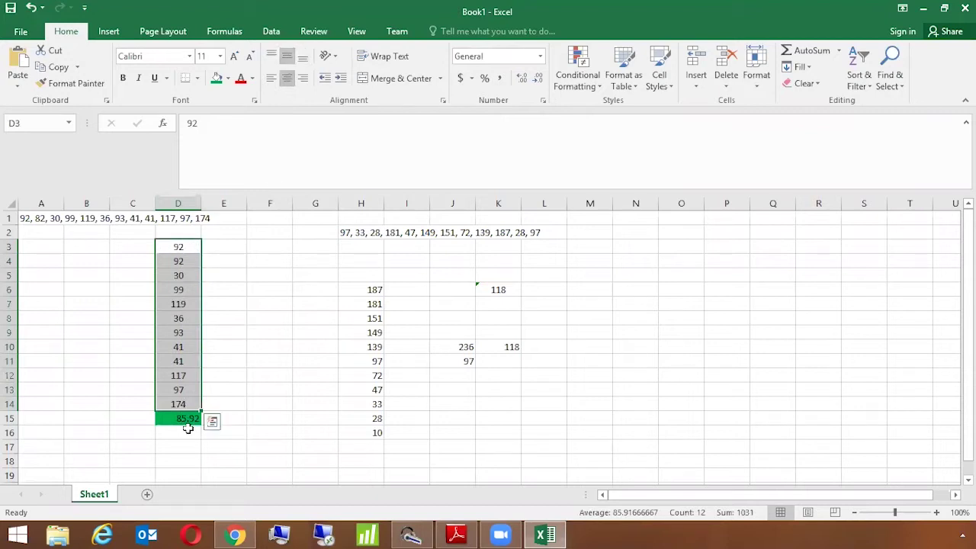
# Step: Compare the individual data points in D3 to D8 with the average in D15
pyautogui.click(176, 245)
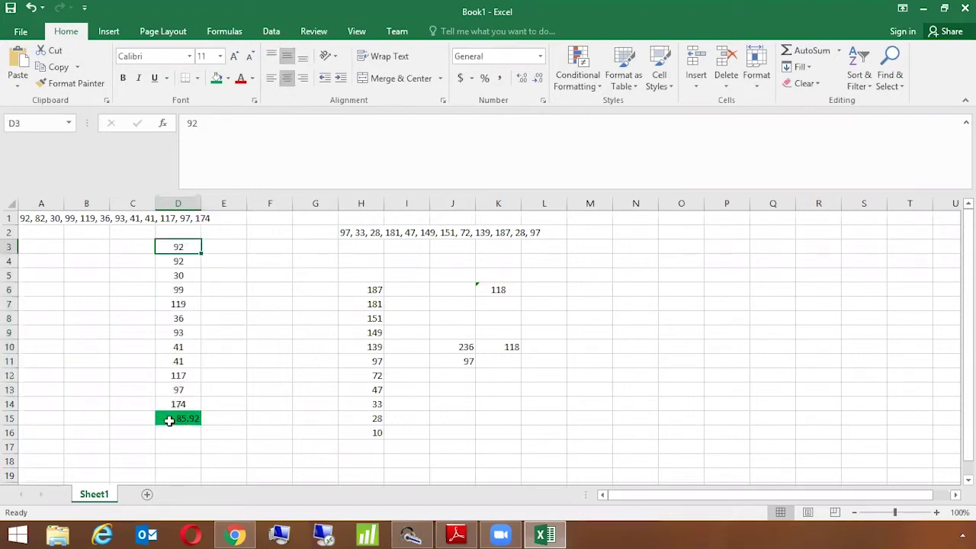
pyautogui.click(171, 418)
pyautogui.click(187, 247)
pyautogui.click(183, 262)
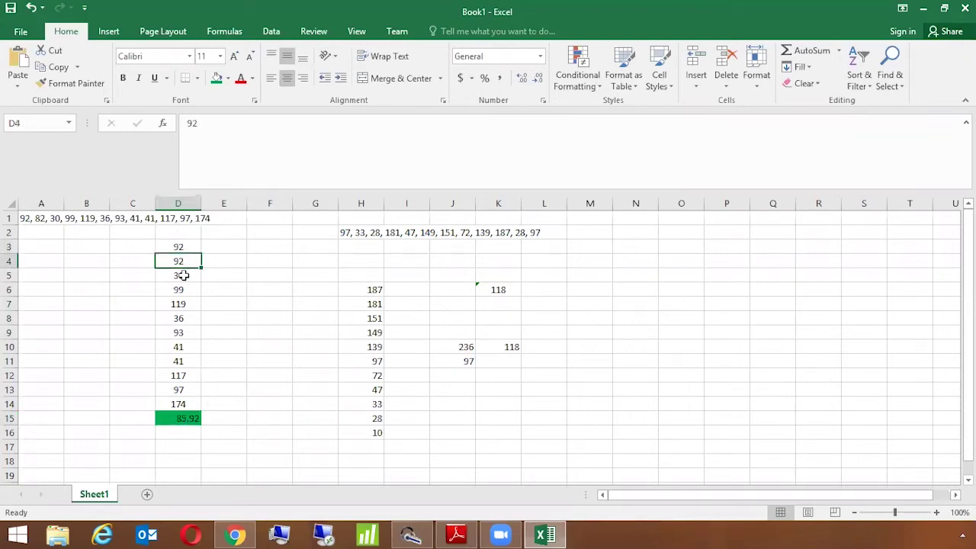
pyautogui.click(185, 277)
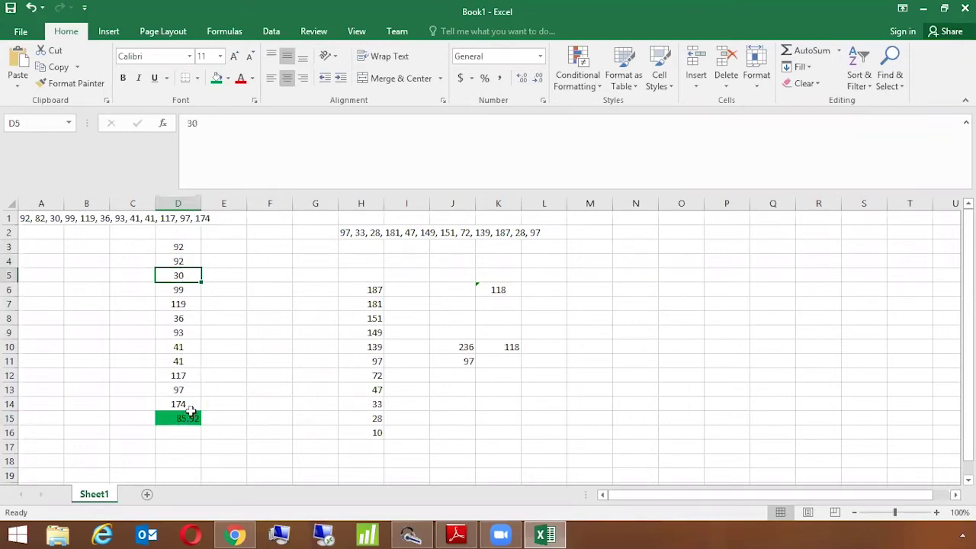
pyautogui.click(191, 416)
pyautogui.click(180, 287)
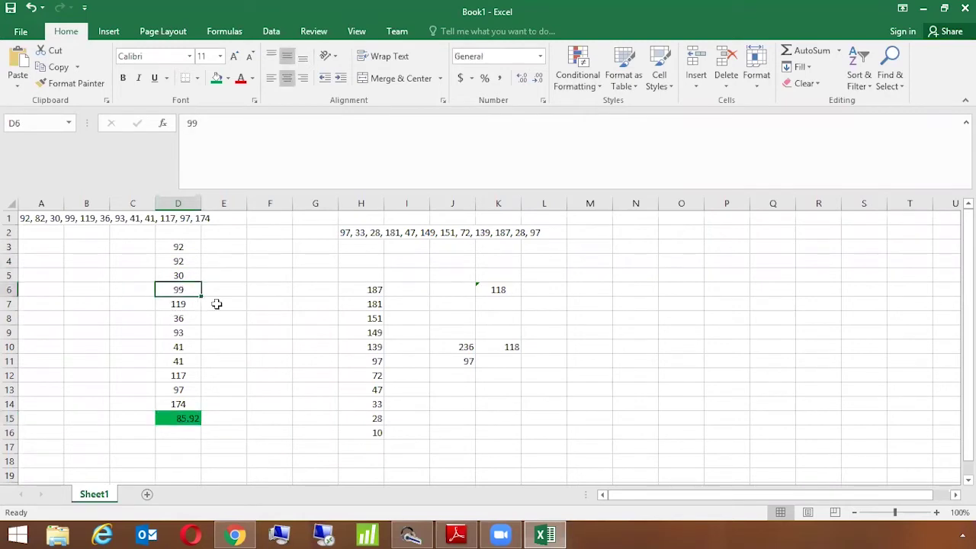
pyautogui.click(176, 305)
pyautogui.click(182, 321)
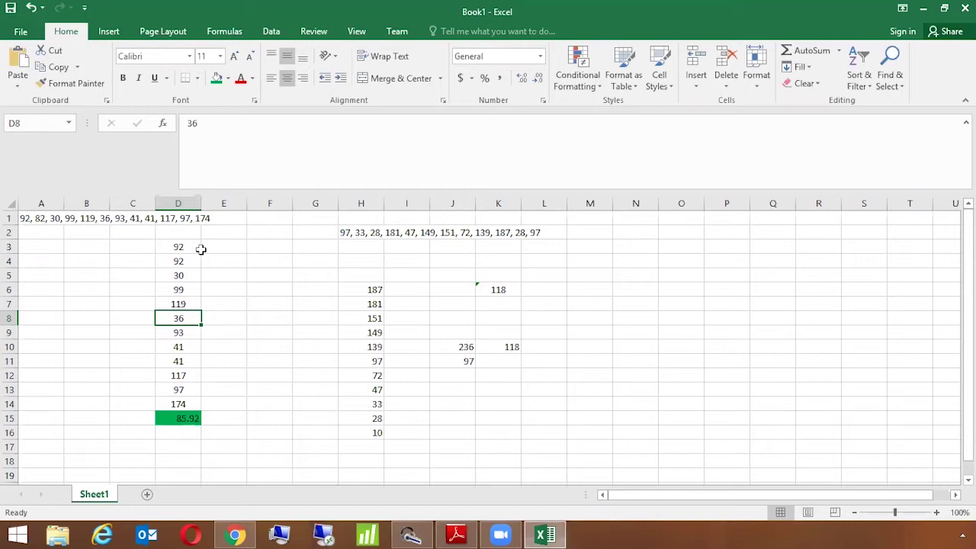
pyautogui.click(235, 304)
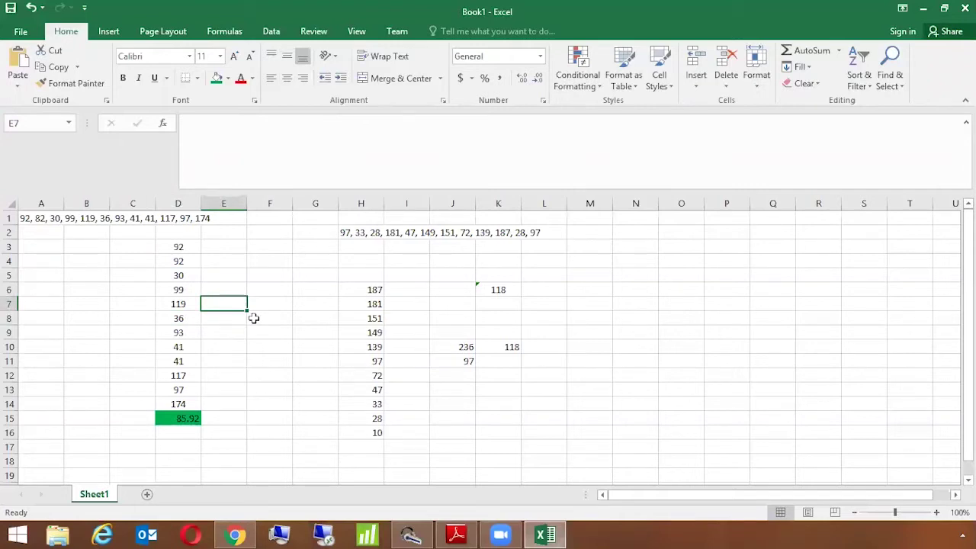
pyautogui.write('=')
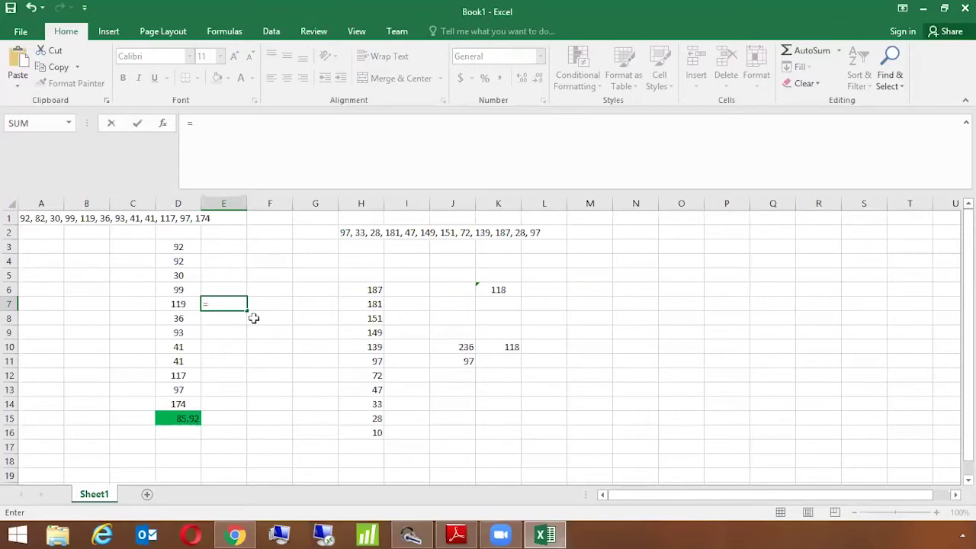
pyautogui.write('st')
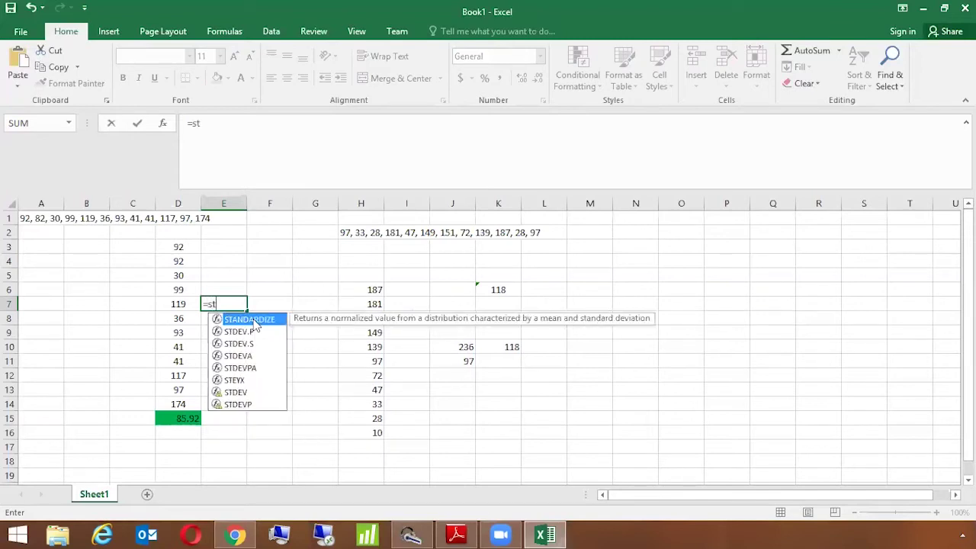
pyautogui.write('d')
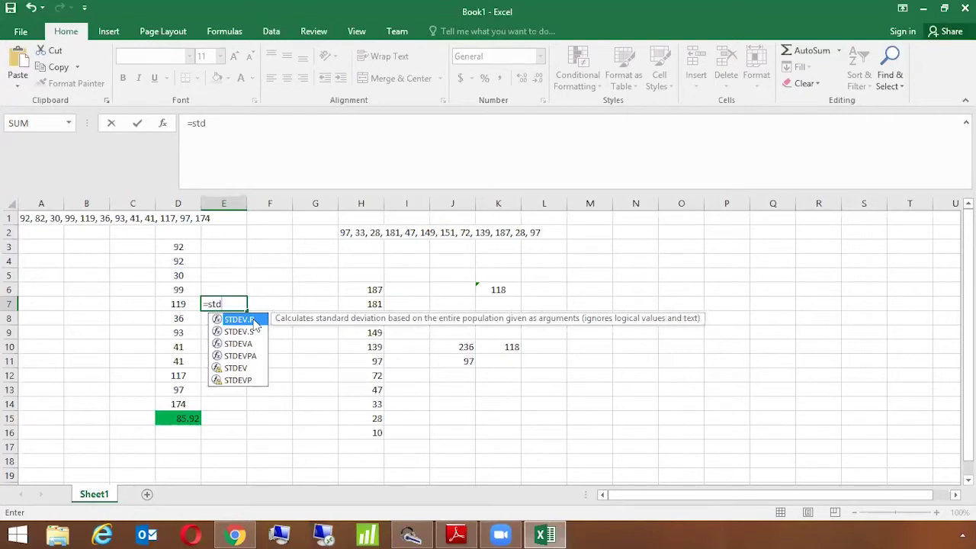
pyautogui.press('Right')
pyautogui.press('Down')
pyautogui.press('Down')
pyautogui.press('Up')
pyautogui.press('Up')
pyautogui.press('Left')
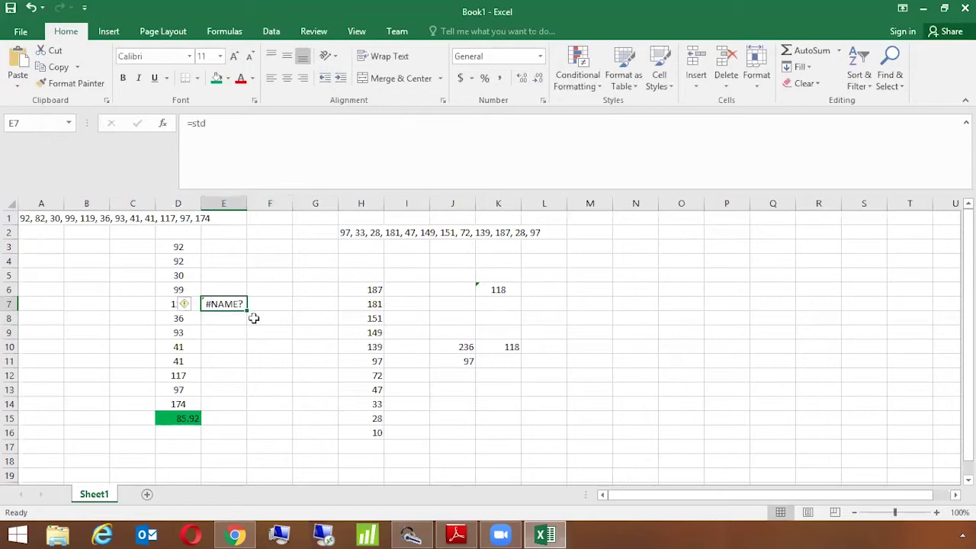
pyautogui.press('Delete')
# Step: Calculate the standard deviation of D3:D14 in cell E7 with the STDEV function
pyautogui.write('=d')
pyautogui.press('BackSpace')
pyautogui.write('st')
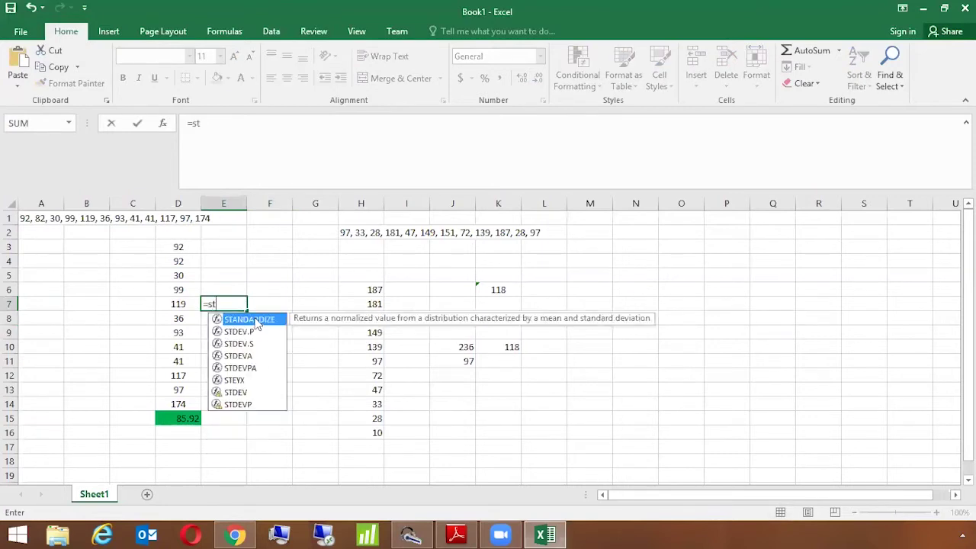
pyautogui.click(238, 392)
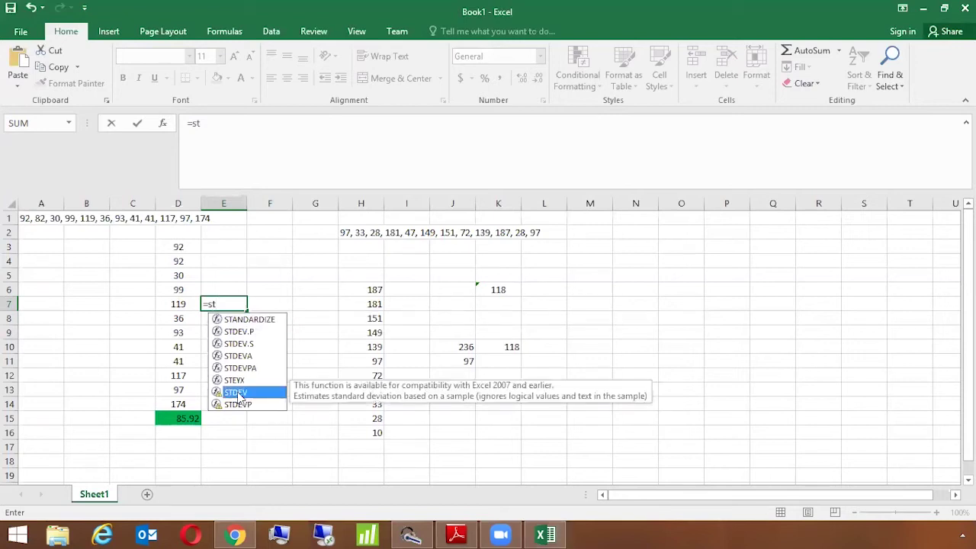
pyautogui.doubleClick(238, 393)
pyautogui.moveTo(177, 246); pyautogui.dragTo(178, 400)
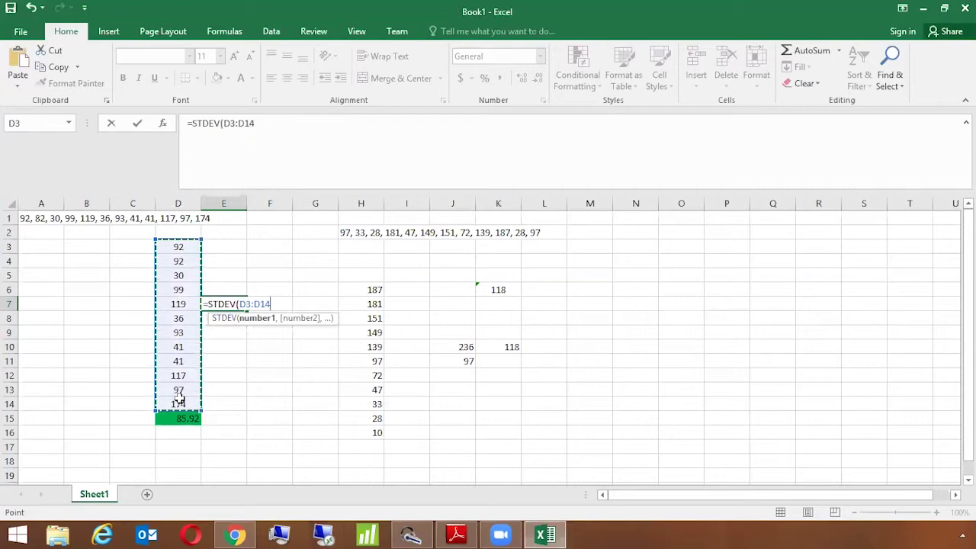
pyautogui.write(')')
pyautogui.press('Return')
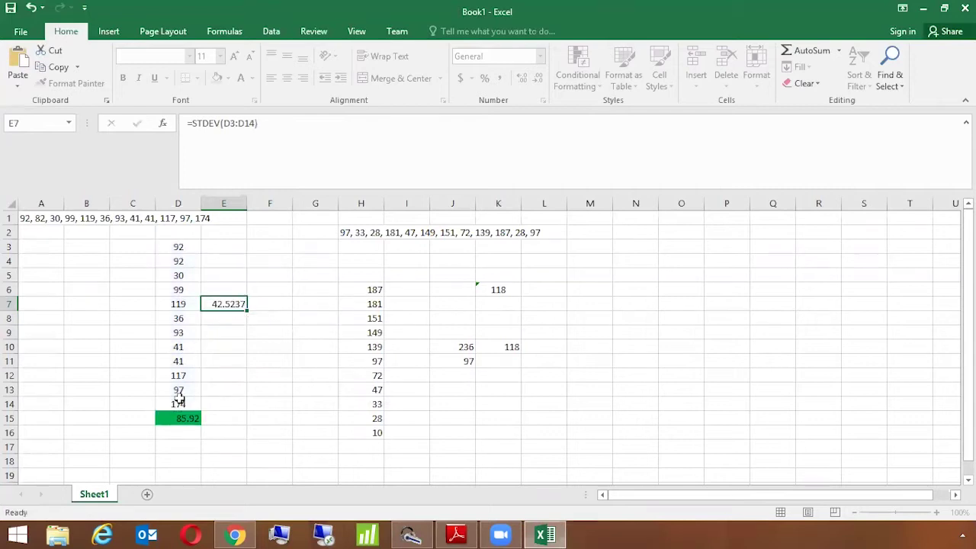
# Step: Centre the standard deviation result in cell E7 horizontally and vertically
pyautogui.click(227, 306)
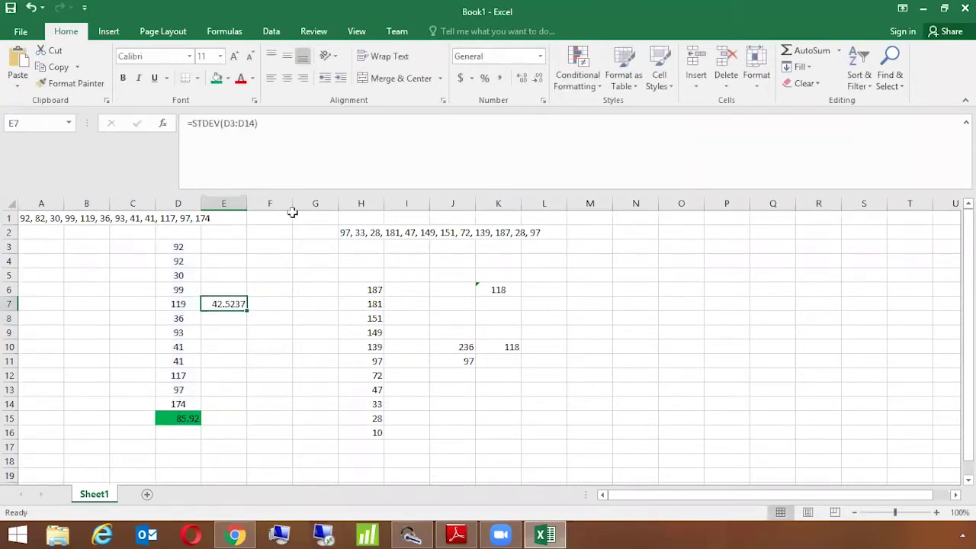
pyautogui.click(287, 78)
pyautogui.click(293, 57)
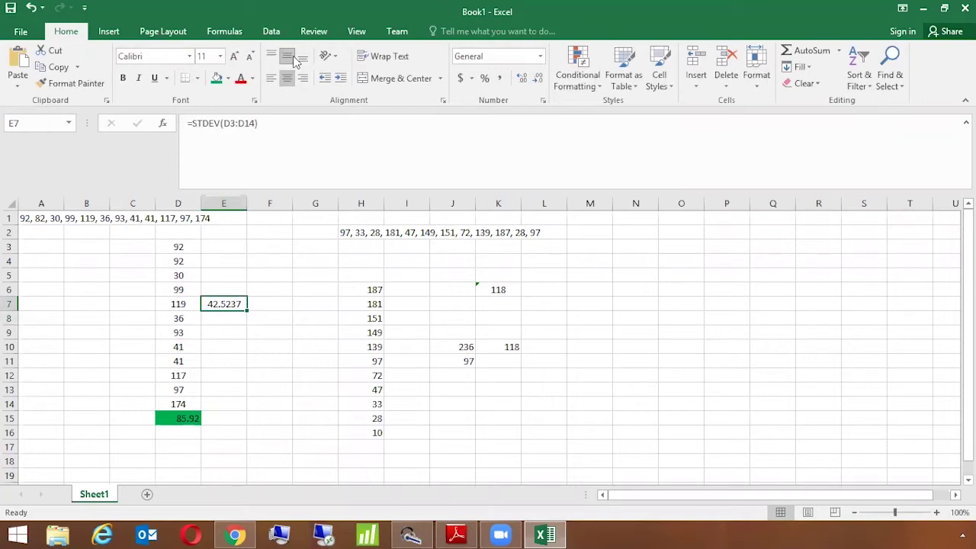
# Step: Switch to the training PDF, review the two standard deviation practice questions and advance to the Quartile slide
pyautogui.hotkey('alt', 'Tab')
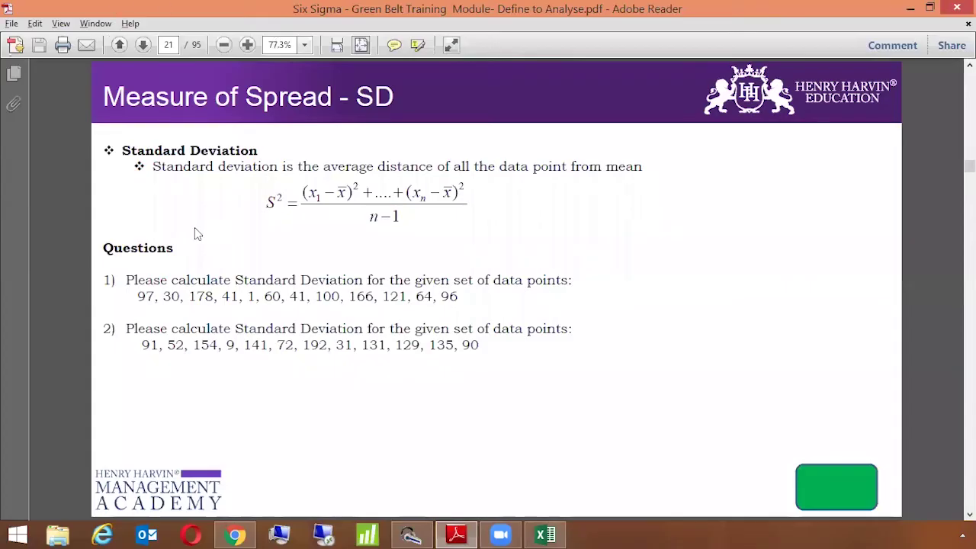
pyautogui.moveTo(133, 296); pyautogui.dragTo(447, 299)
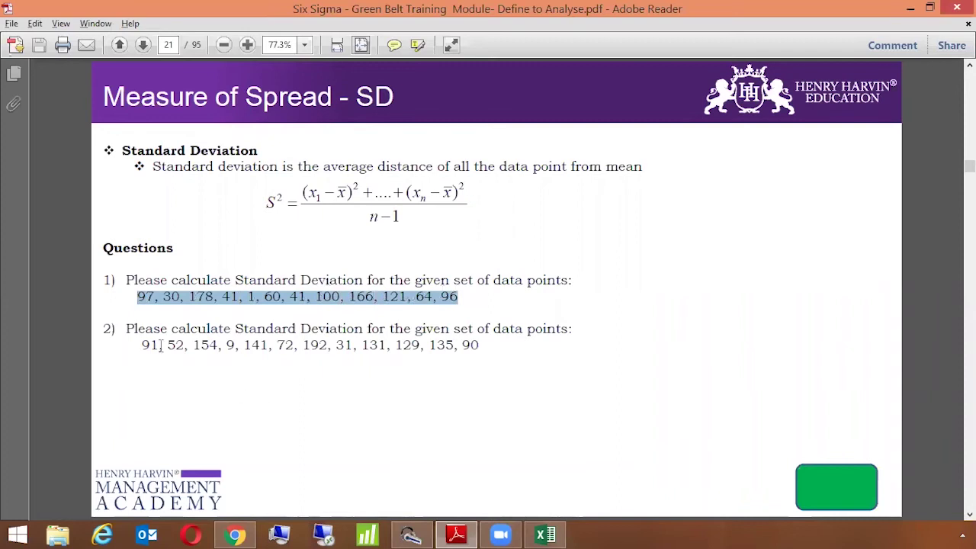
pyautogui.moveTo(141, 345); pyautogui.dragTo(488, 336)
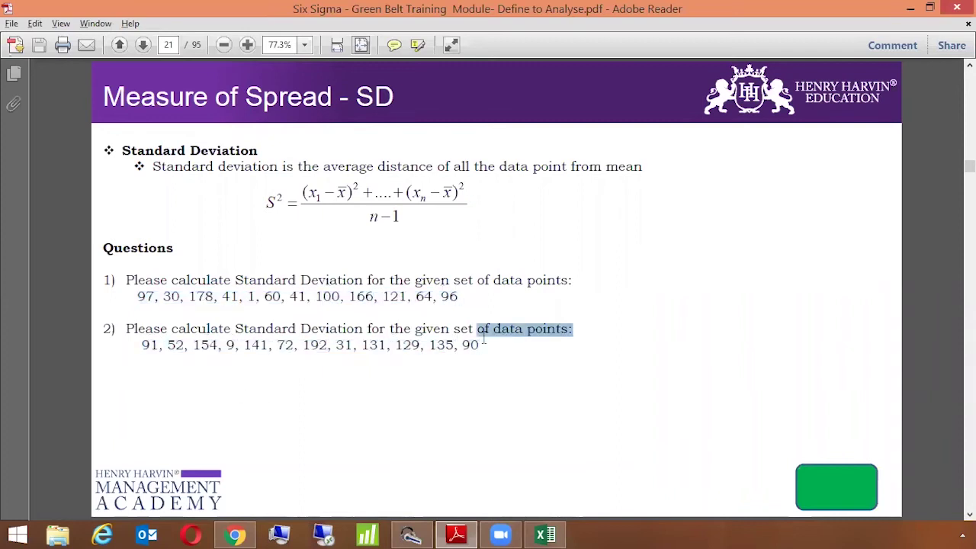
pyautogui.click(508, 272)
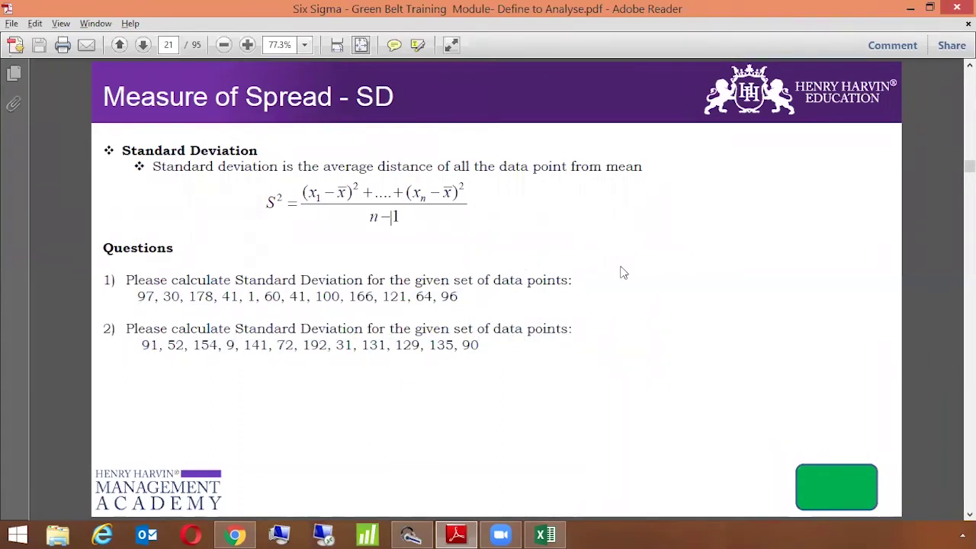
pyautogui.scroll(-2, 613, 268)
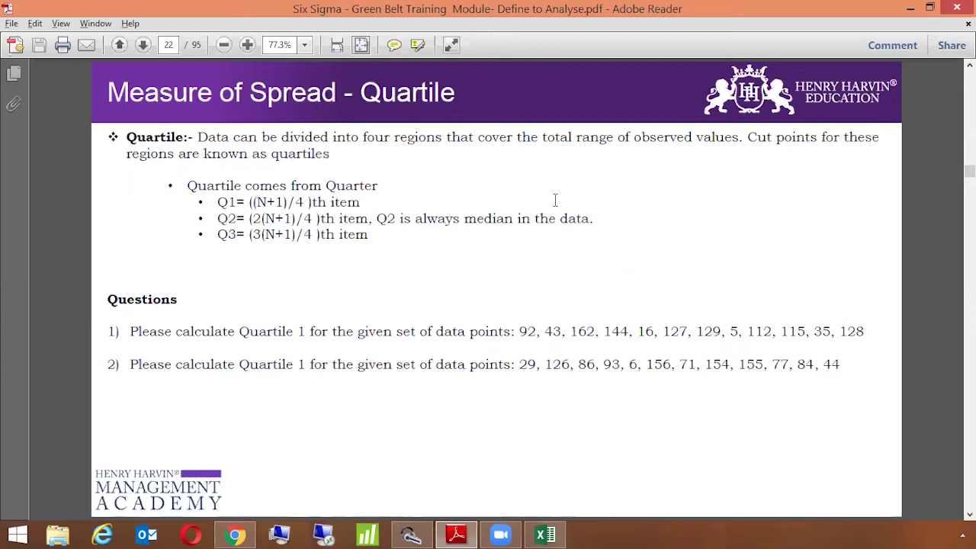
# Step: Switch to the Excel workbook and calculate the first quartile of D3:D14 in cell A4 with the QUARTILE function
pyautogui.hotkey('alt', 'Tab')
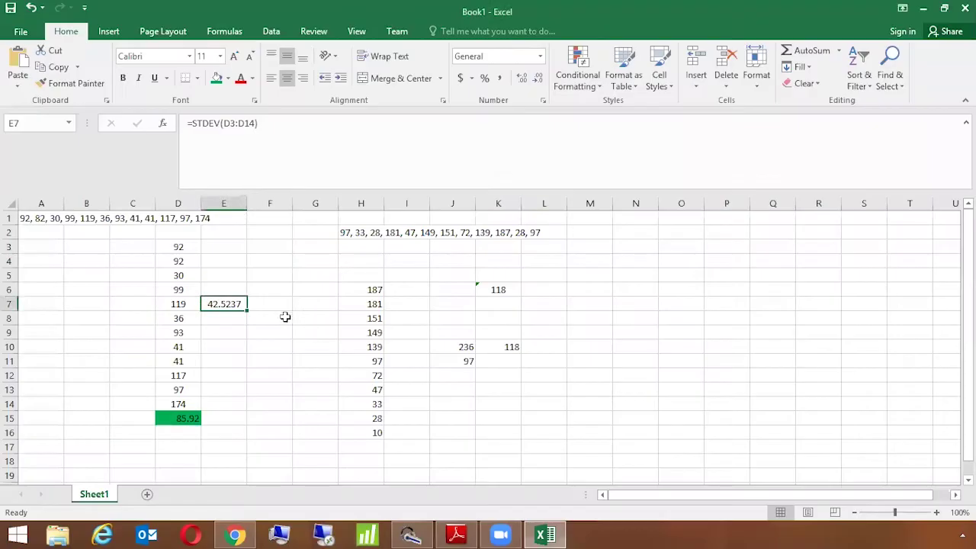
pyautogui.moveTo(169, 247); pyautogui.dragTo(173, 347)
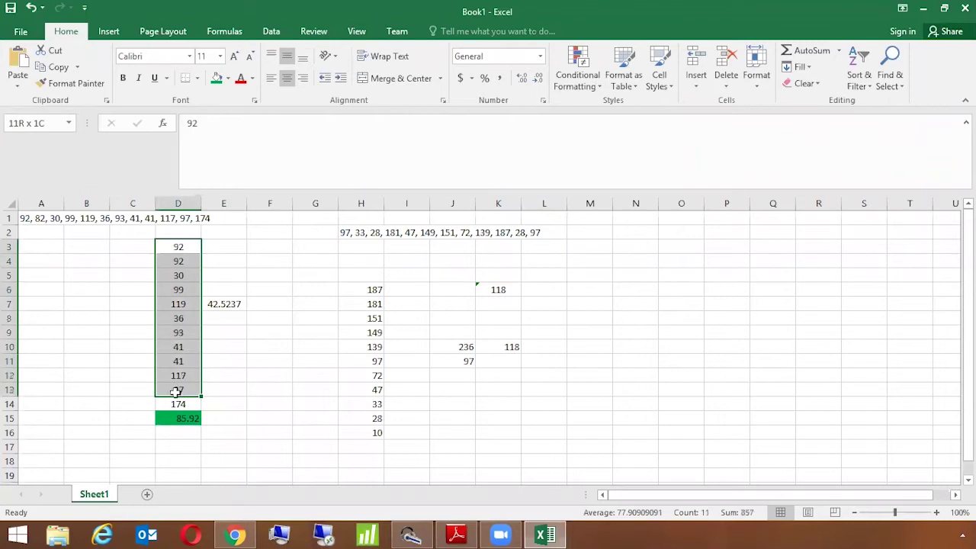
pyautogui.moveTo(176, 396); pyautogui.dragTo(177, 404)
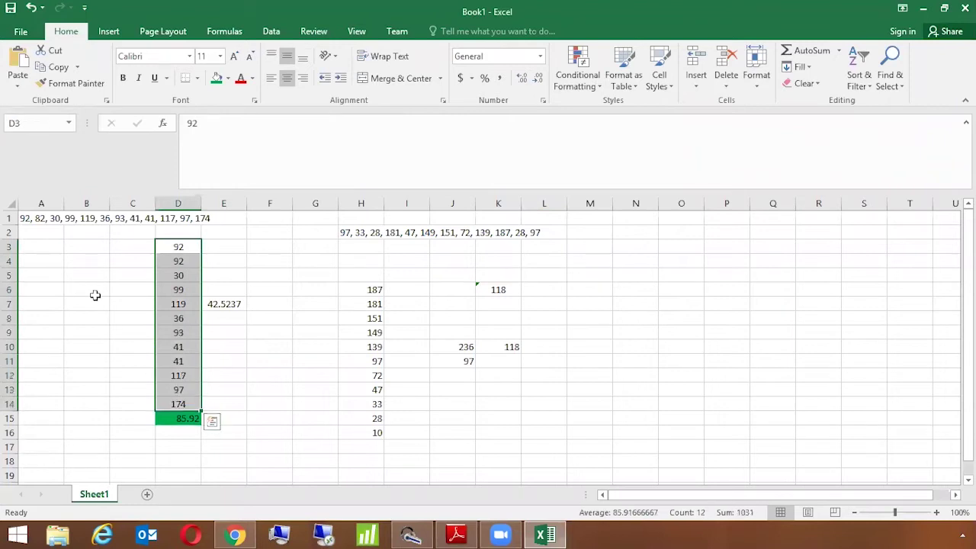
pyautogui.click(47, 260)
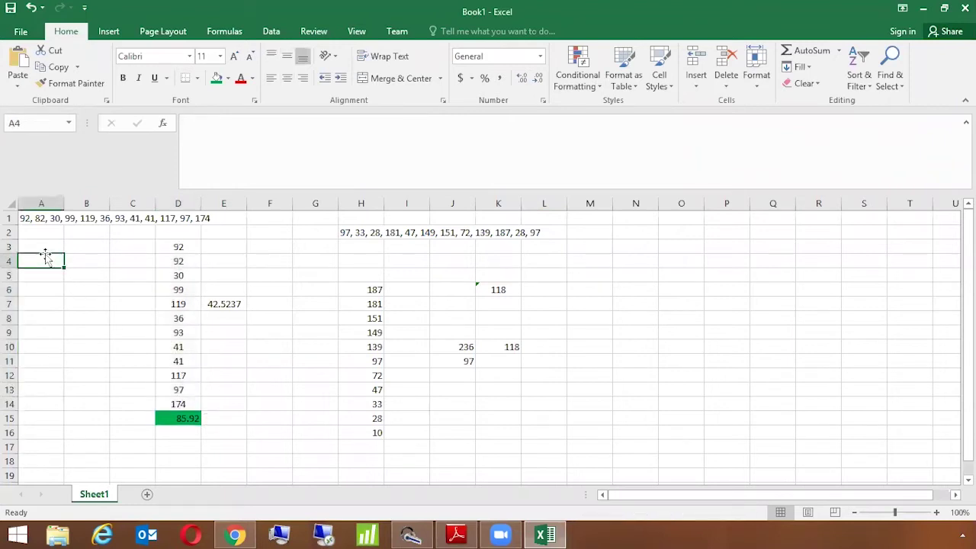
pyautogui.write('=qua')
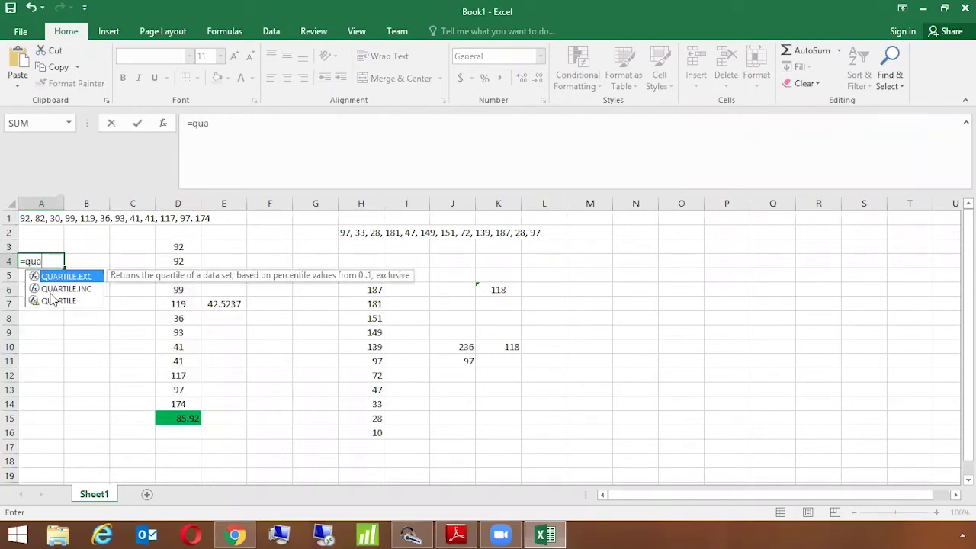
pyautogui.press('Down')
pyautogui.press('Down')
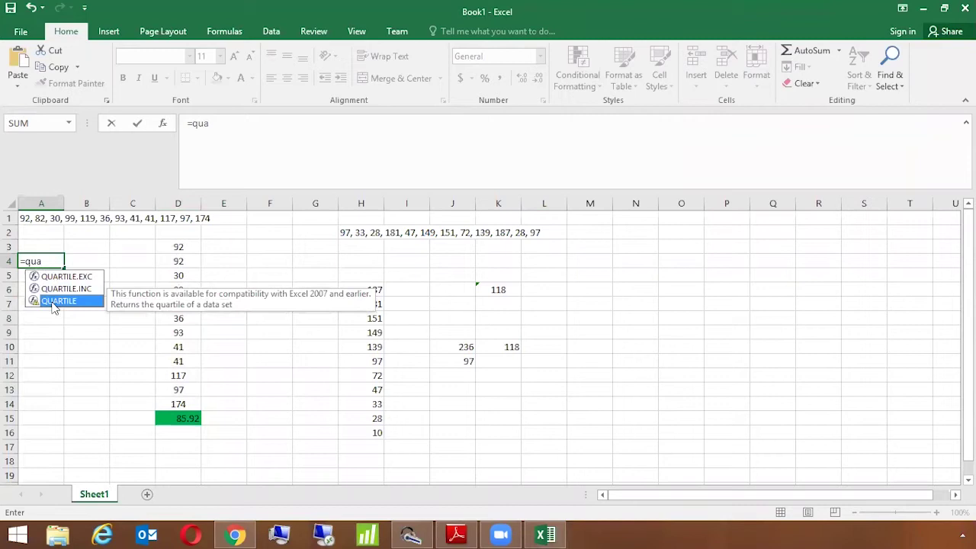
pyautogui.doubleClick(53, 301)
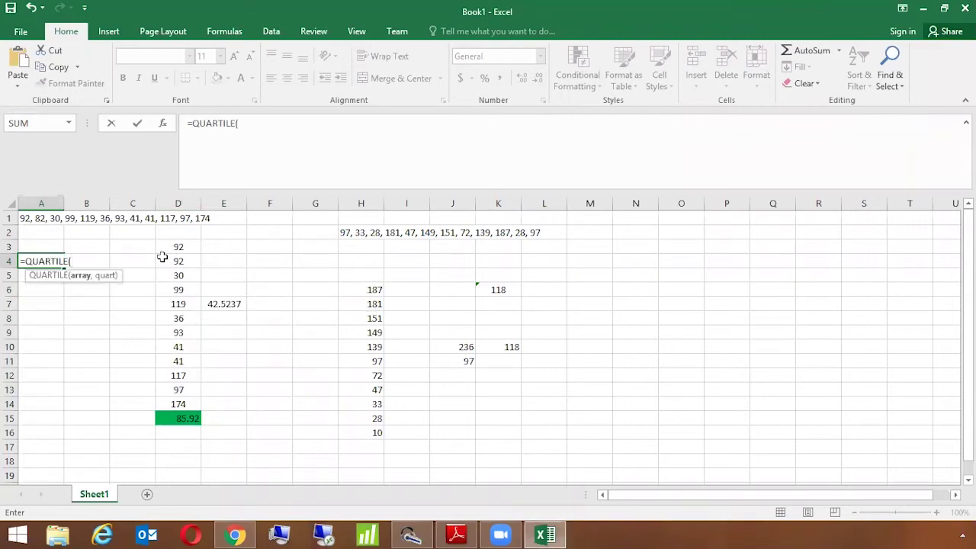
pyautogui.moveTo(169, 249); pyautogui.dragTo(163, 403)
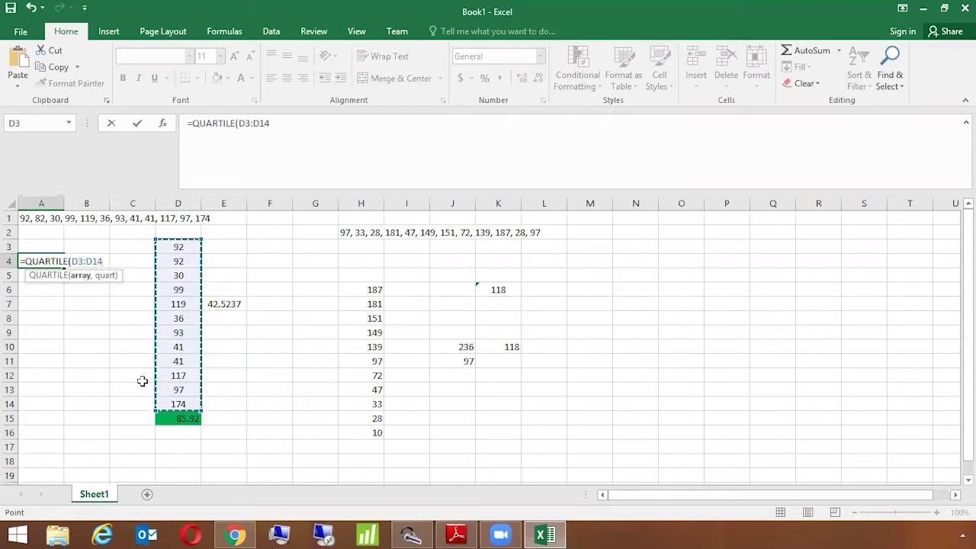
pyautogui.write(',1')
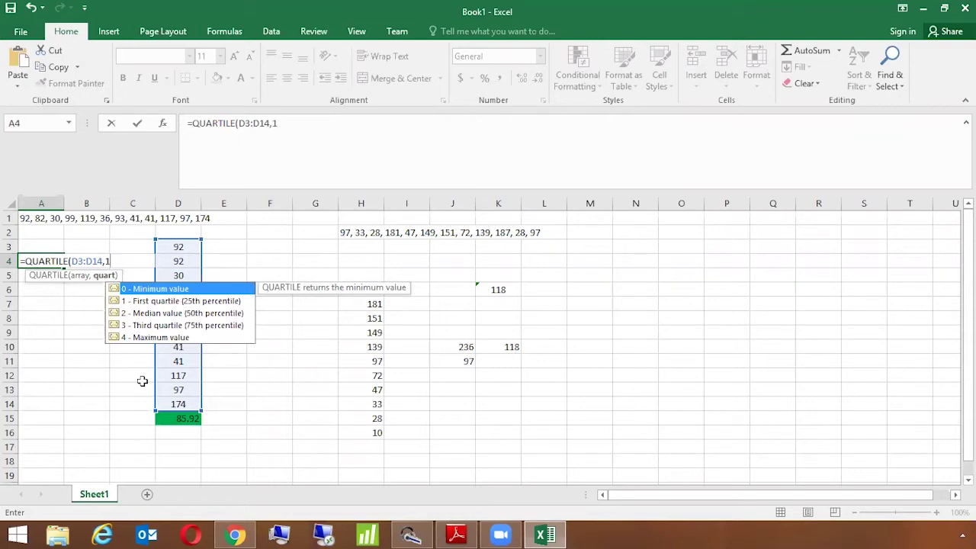
pyautogui.click(171, 305)
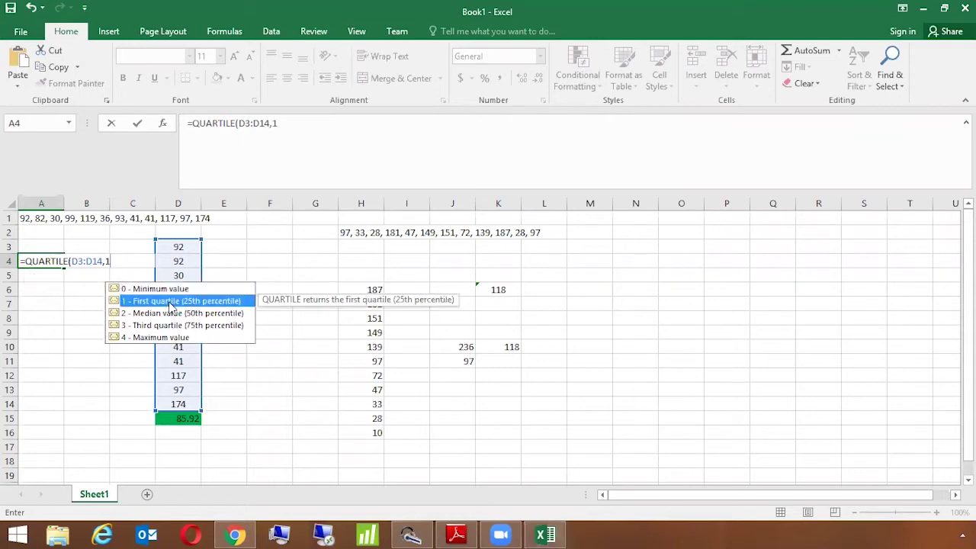
pyautogui.write(')')
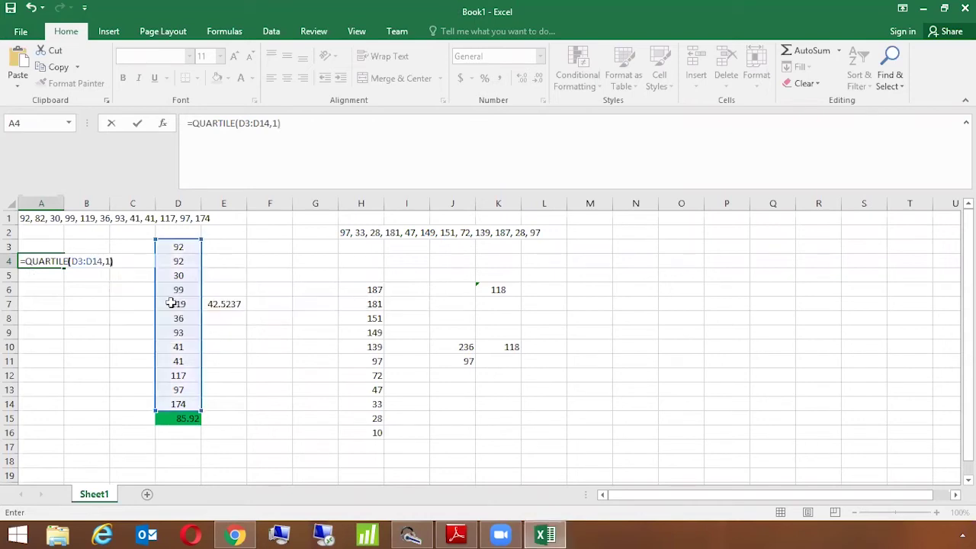
pyautogui.press('Return')
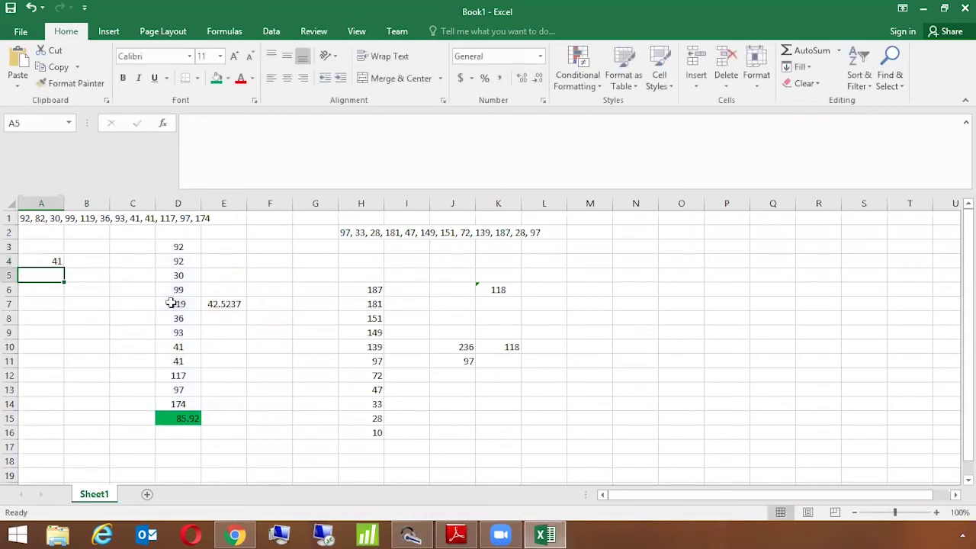
# Step: Compare the first quartile result in A4 with the data points in column D
pyautogui.click(56, 255)
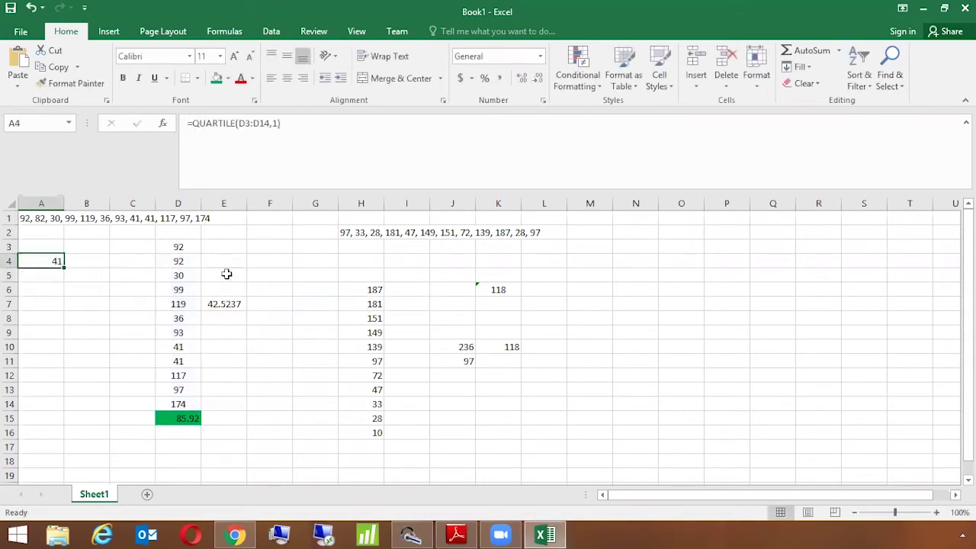
pyautogui.moveTo(177, 247); pyautogui.dragTo(178, 389)
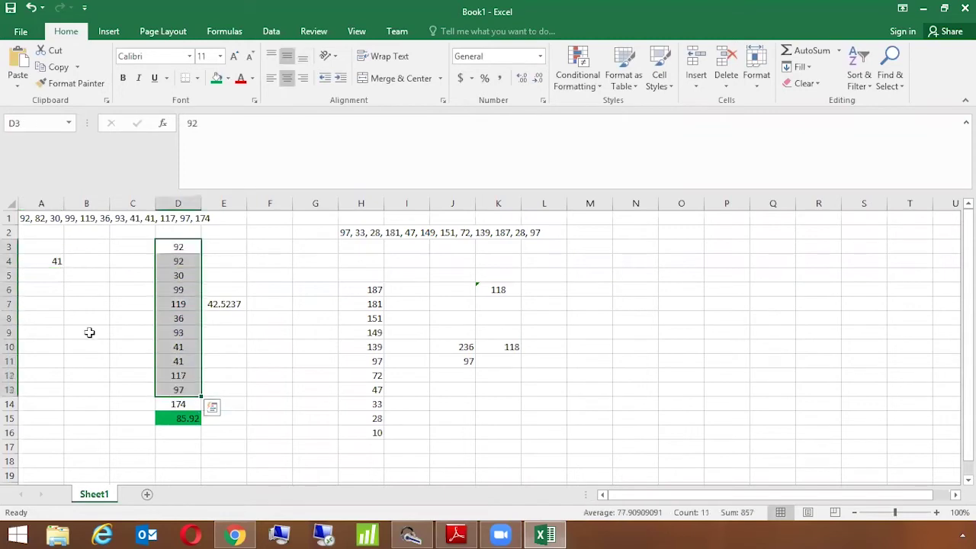
pyautogui.click(47, 288)
pyautogui.click(53, 263)
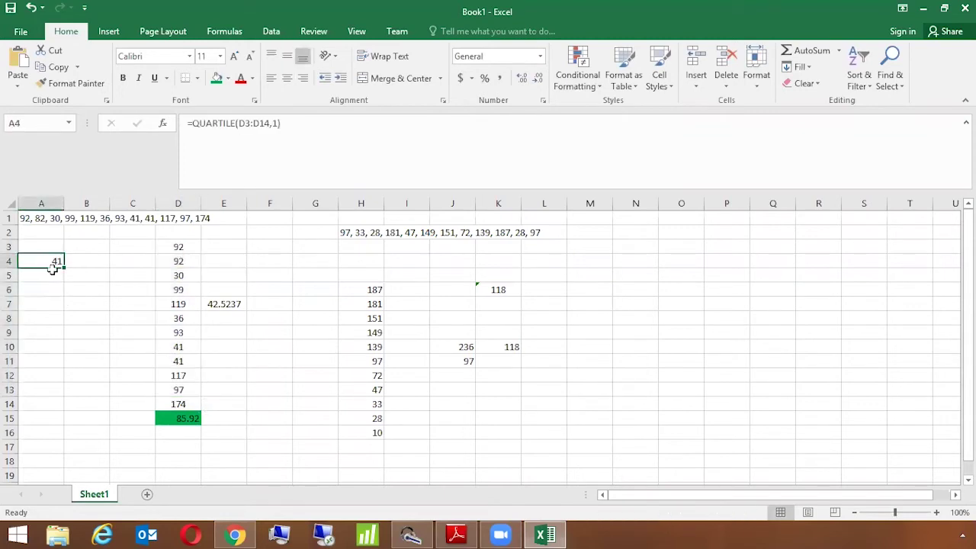
# Step: Calculate the second quartile of D3:D14 in cell A5 with the QUARTILE function
pyautogui.click(59, 276)
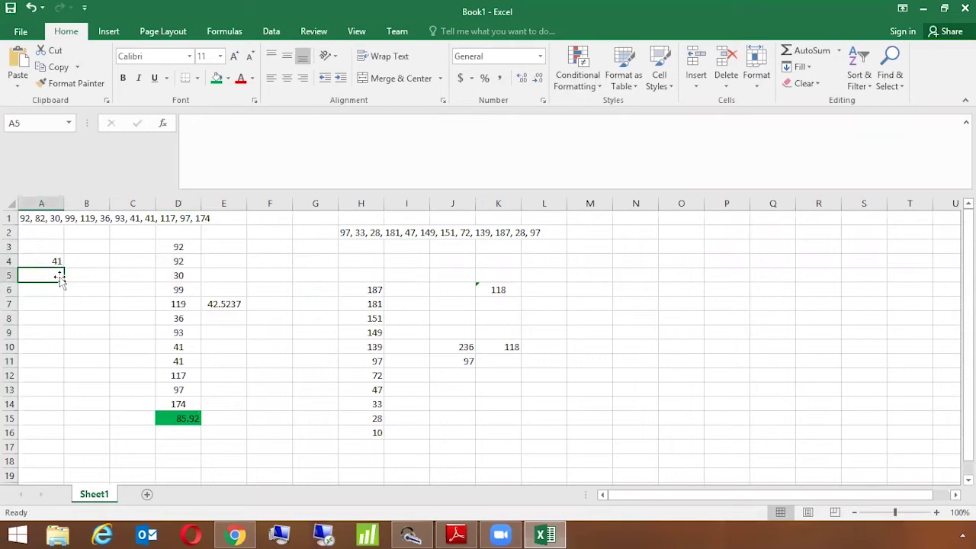
pyautogui.write('=qua')
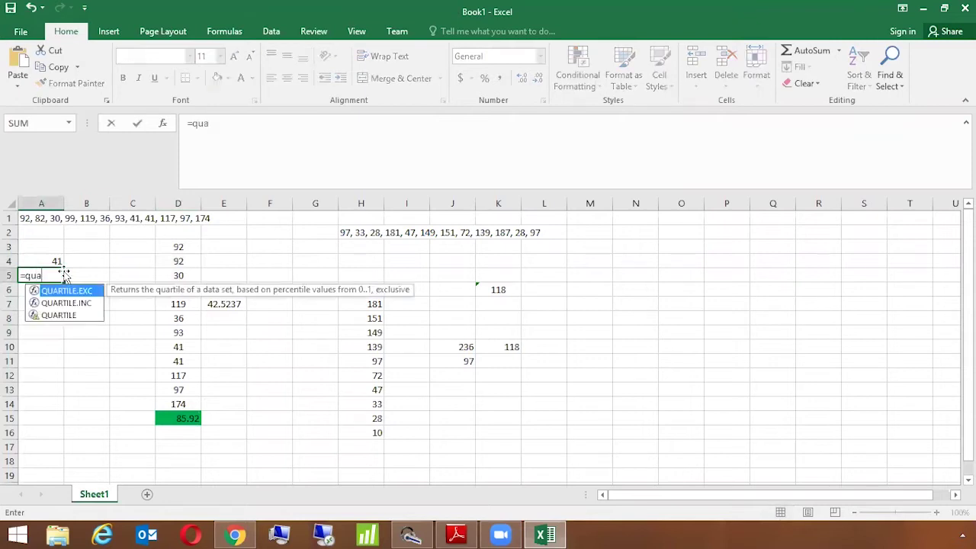
pyautogui.press('Down')
pyautogui.press('Down')
pyautogui.press('Tab')
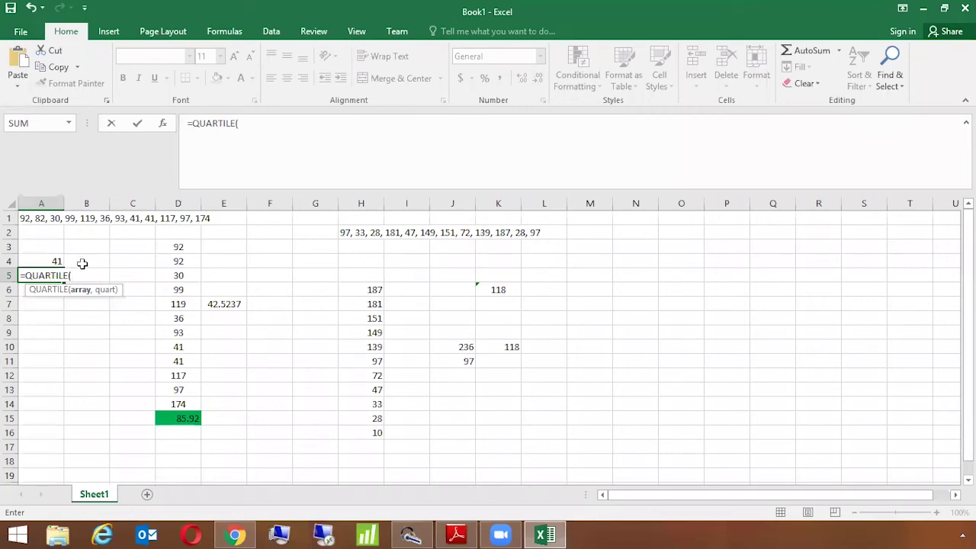
pyautogui.moveTo(173, 247); pyautogui.dragTo(176, 398)
pyautogui.write(',')
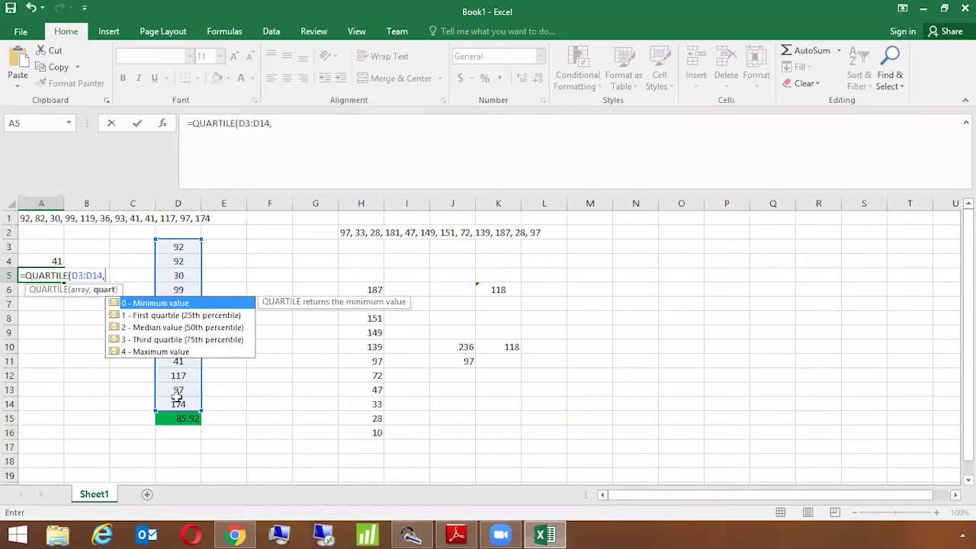
pyautogui.write('2)')
pyautogui.press('Return')
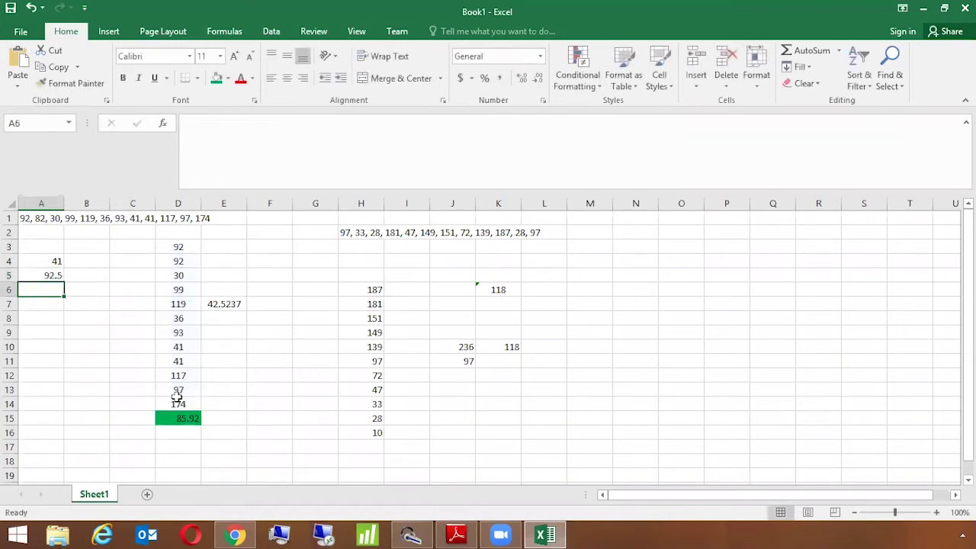
# Step: Label the two quartile results as Q1 in B4 and Q2 in B5
pyautogui.click(94, 260)
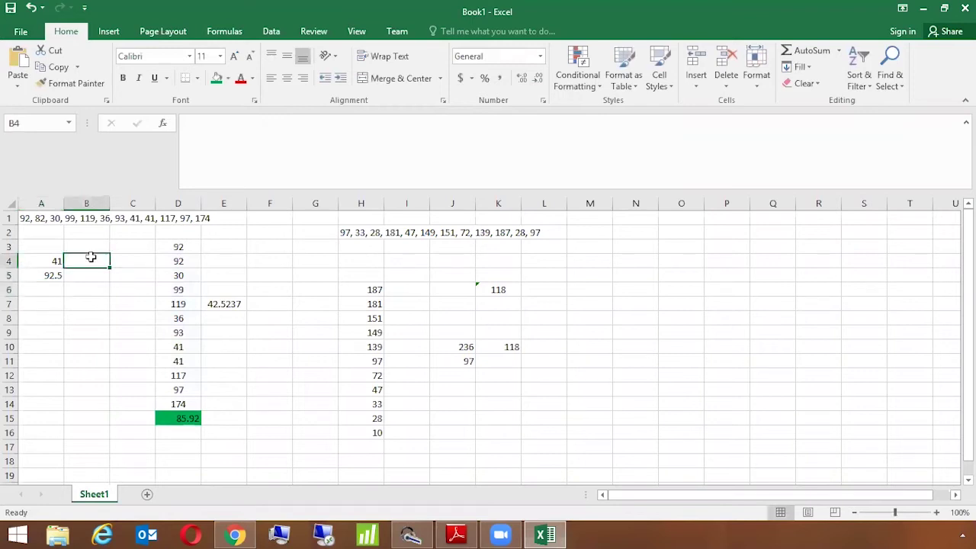
pyautogui.write('Q1')
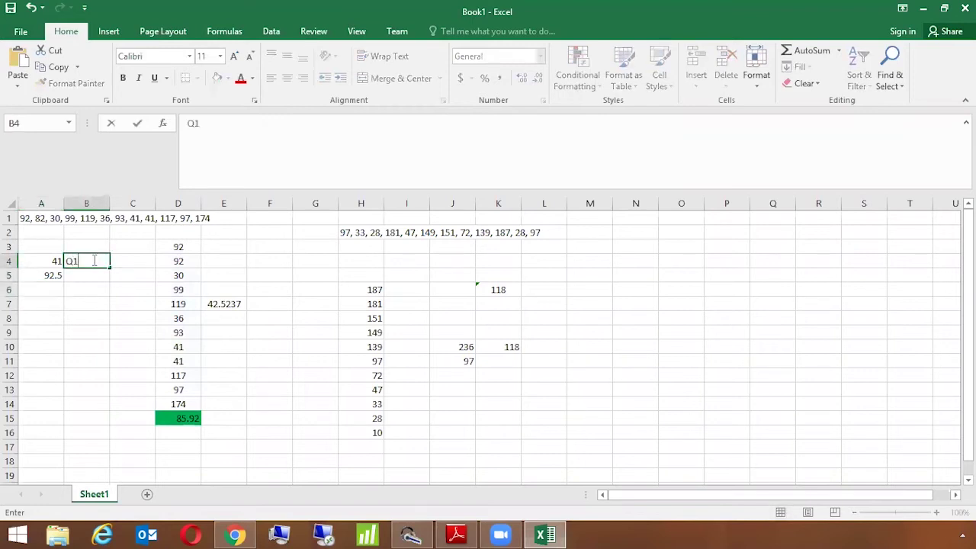
pyautogui.press('Return')
pyautogui.write('Q2')
pyautogui.press('Return')
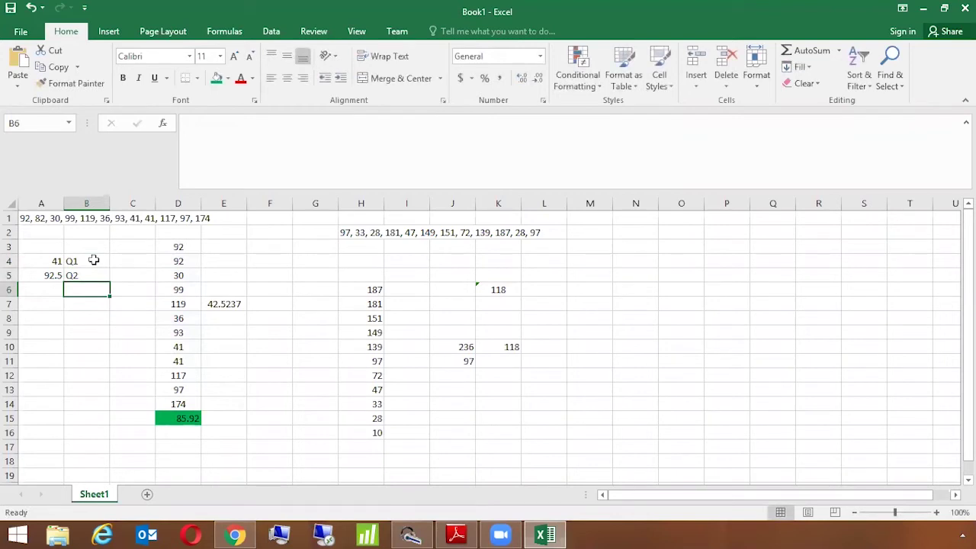
# Step: Fill the QUARTILE formula from cell A5 down into A6
pyautogui.press('Left')
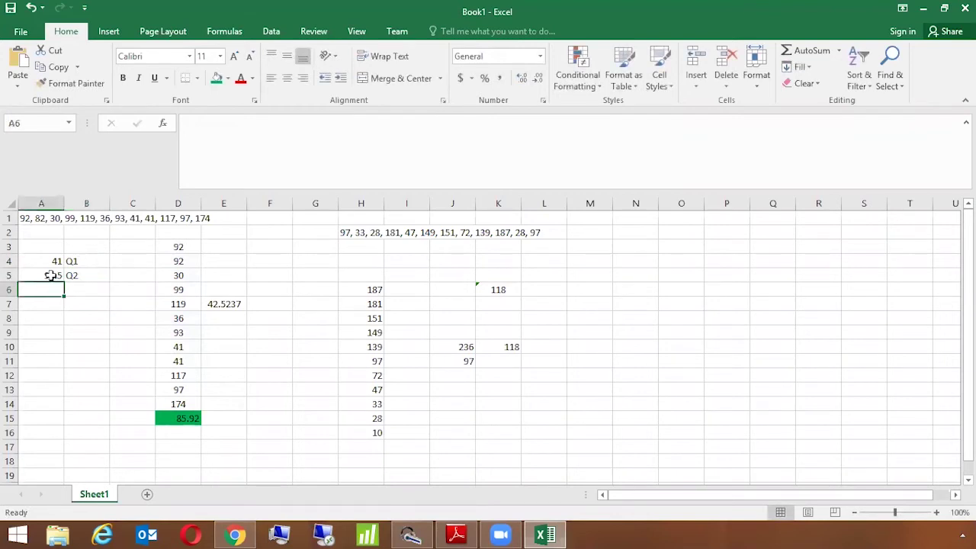
pyautogui.click(53, 276)
pyautogui.moveTo(65, 282); pyautogui.dragTo(65, 297)
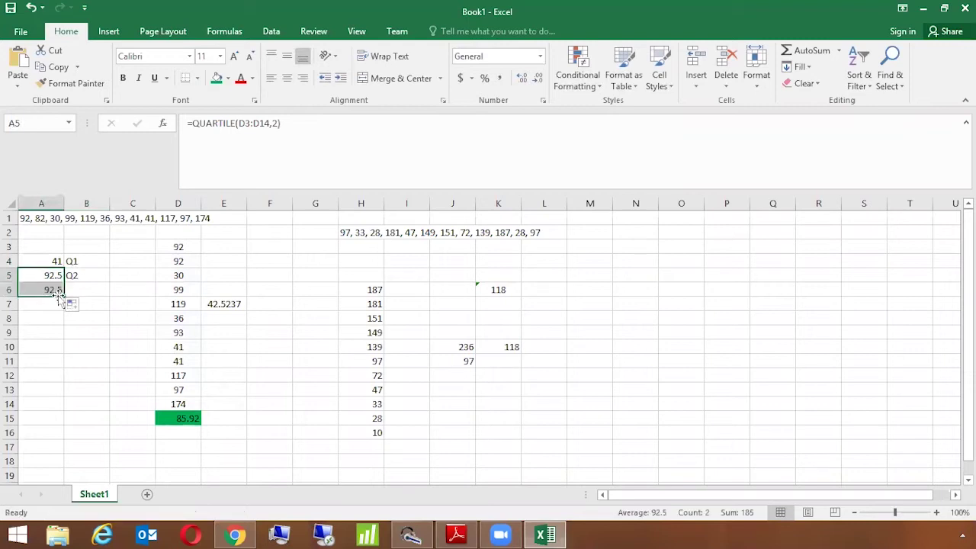
# Step: Try setting the quartile number of the formula in A5 to 3, and undo that edit
pyautogui.doubleClick(276, 123)
pyautogui.press('Left')
pyautogui.press('Delete')
pyautogui.write('3')
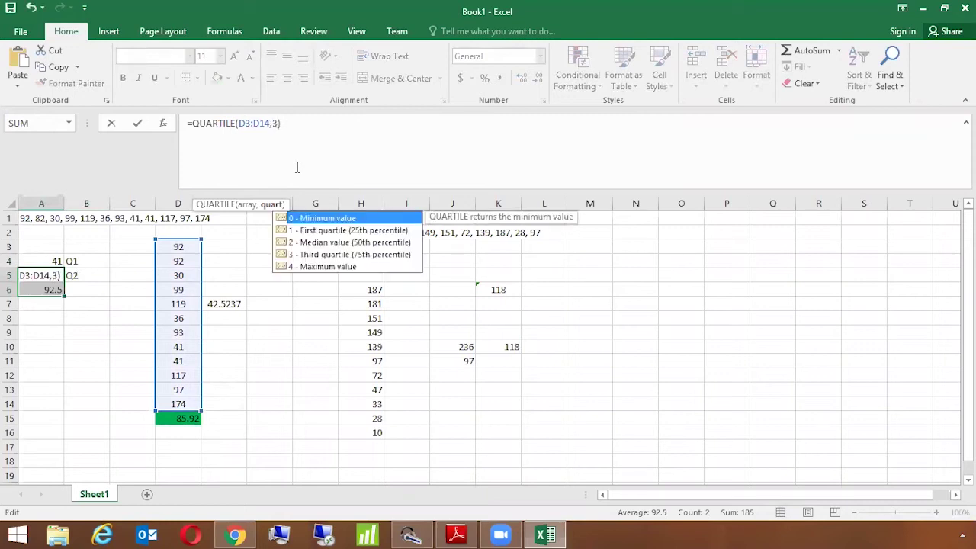
pyautogui.press('Return')
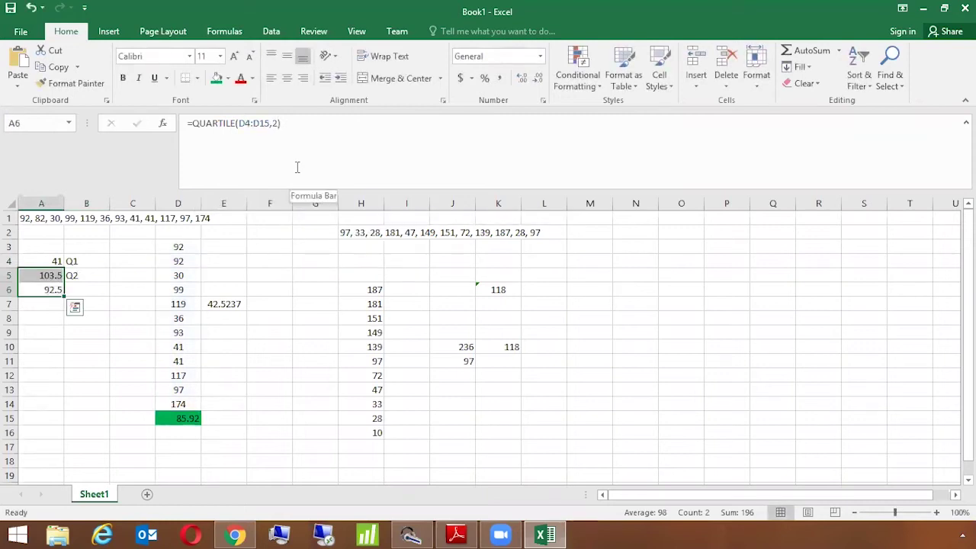
pyautogui.hotkey('ctrl', 'z')
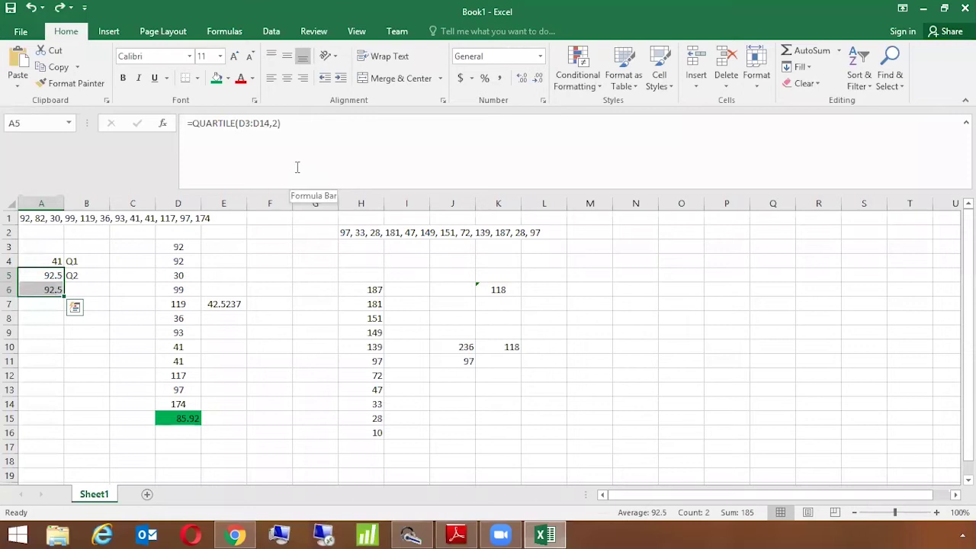
# Step: Set the quartile number of the QUARTILE formula in cell A6 to 3
pyautogui.press('Down')
pyautogui.press('Down')
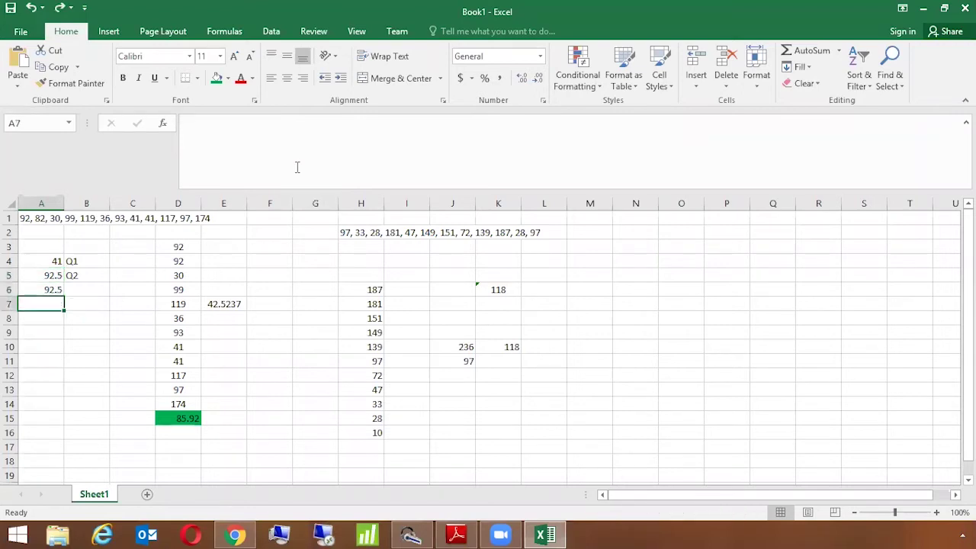
pyautogui.press('Up')
pyautogui.click(276, 124)
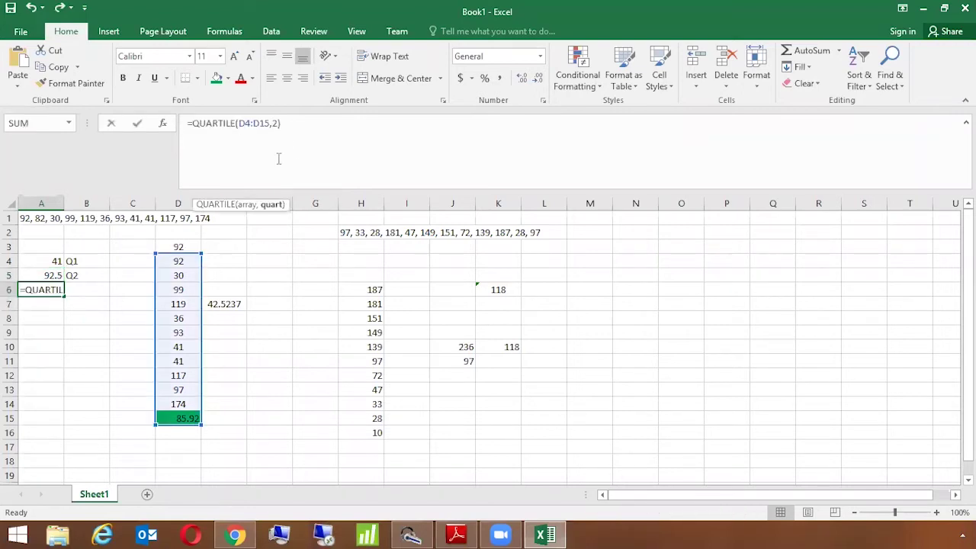
pyautogui.press('BackSpace')
pyautogui.write('3')
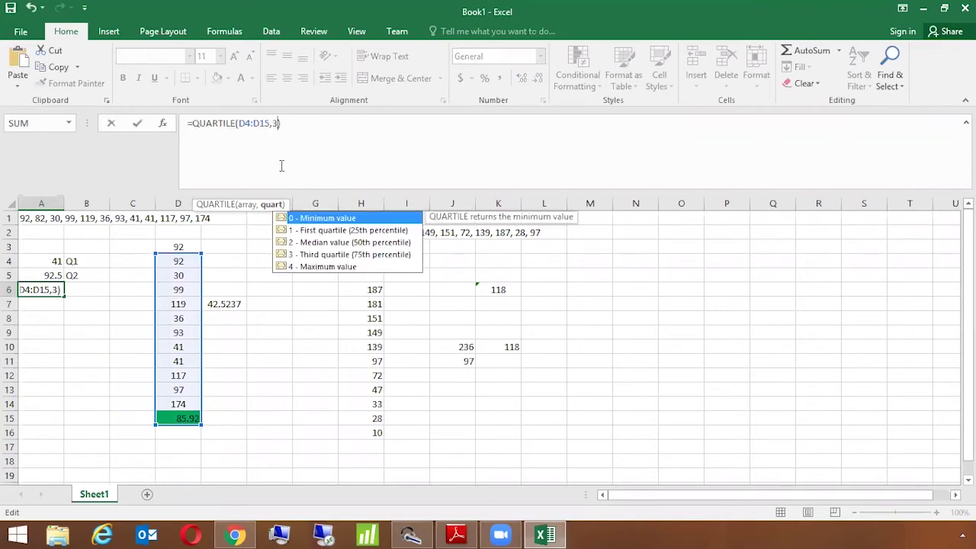
pyautogui.press('Return')
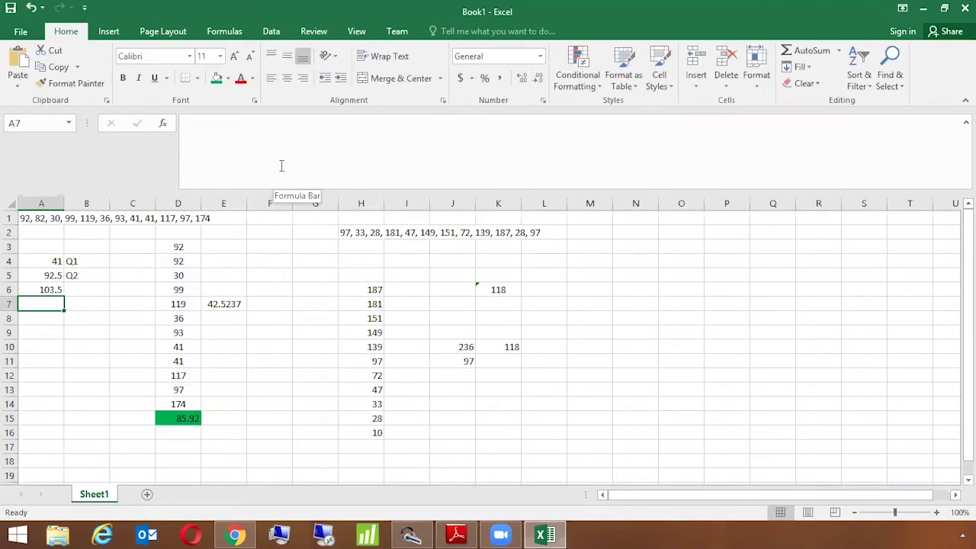
# Step: Copy the third quartile formula from cell A6 into A7
pyautogui.press('Up')
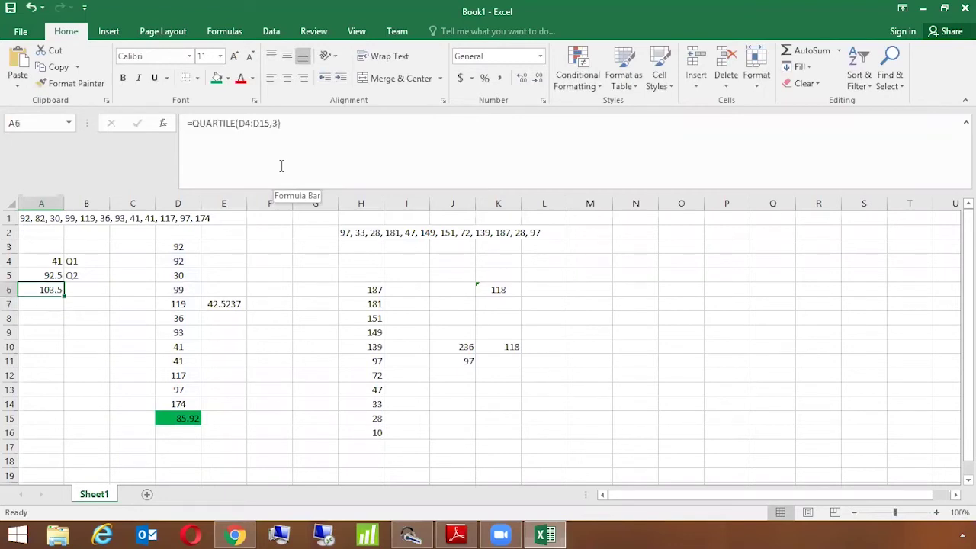
pyautogui.hotkey('ctrl', 'c')
pyautogui.press('Down')
pyautogui.hotkey('ctrl', 'v')
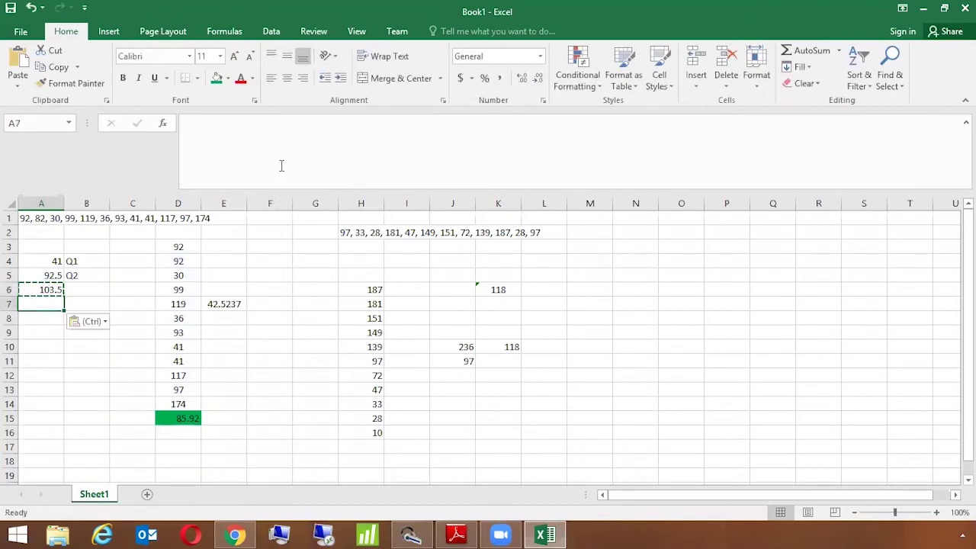
pyautogui.press('Escape')
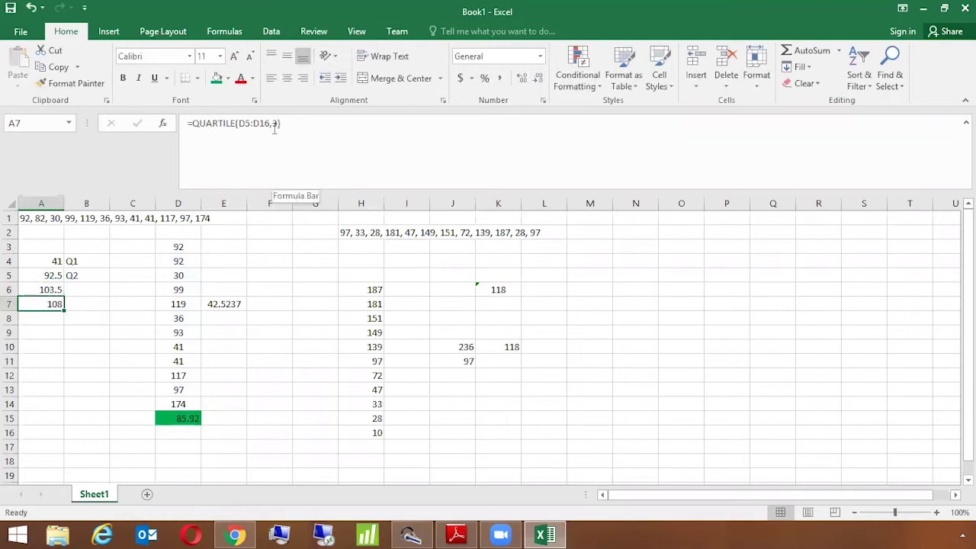
# Step: Set the quartile number of the QUARTILE formula in cell A7 to 4
pyautogui.click(273, 123)
pyautogui.press('Delete')
pyautogui.write('4')
pyautogui.press('Return')
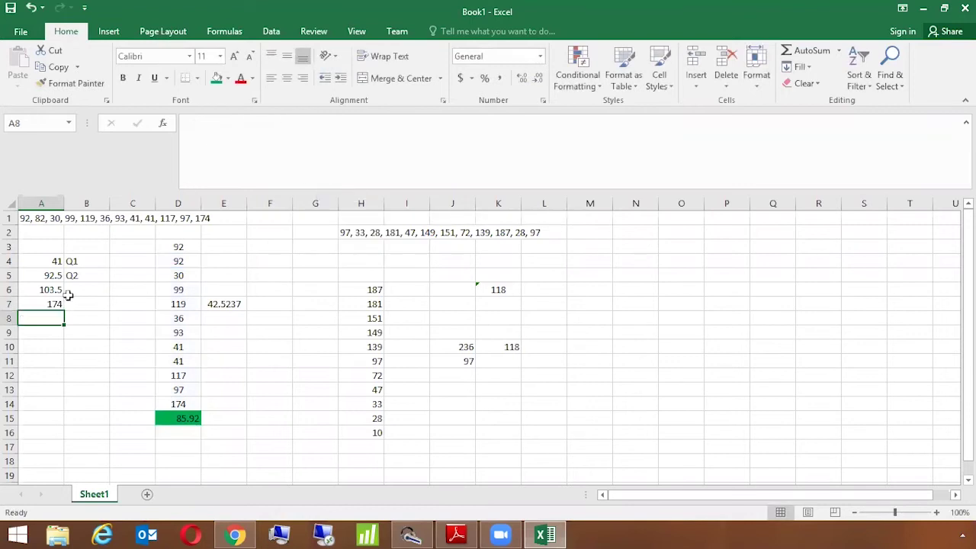
pyautogui.moveTo(43, 261); pyautogui.dragTo(54, 309)
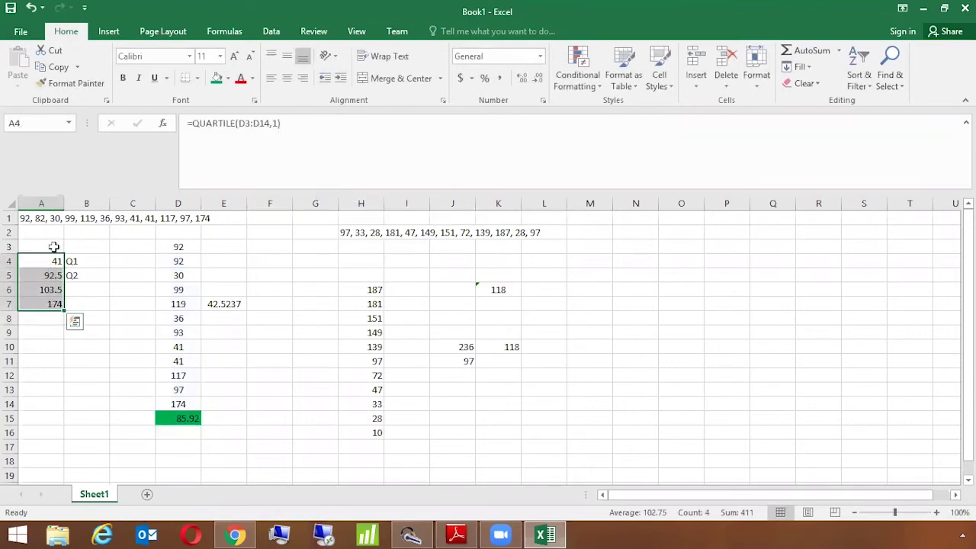
# Step: Label the remaining quartile results by entering Q3 in cell B6 and Q4 in cell B7
pyautogui.click(93, 294)
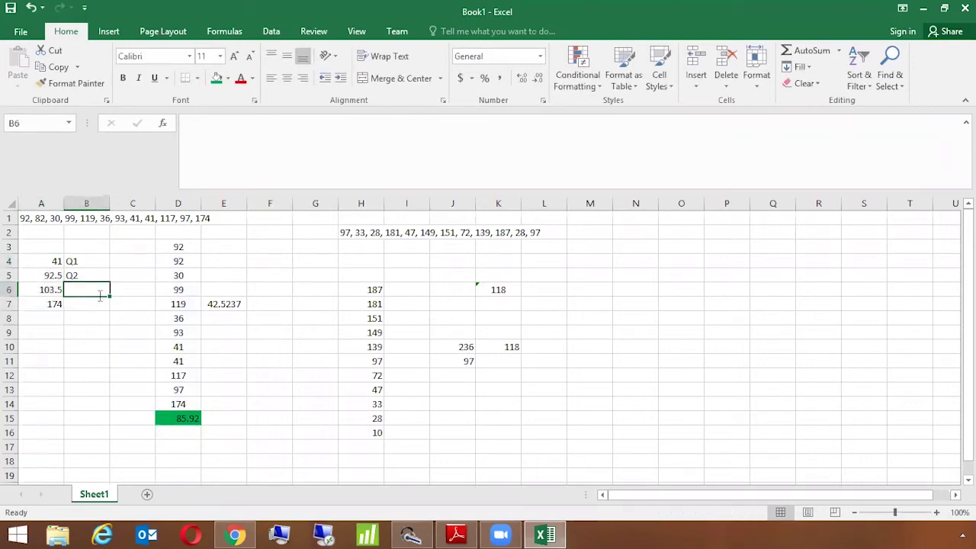
pyautogui.write('Q3')
pyautogui.press('Return')
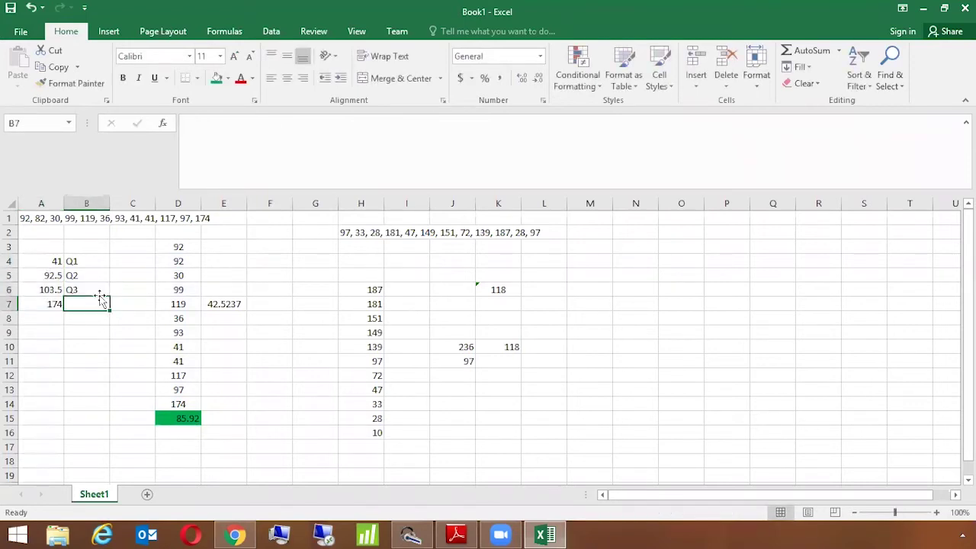
pyautogui.write('Q4')
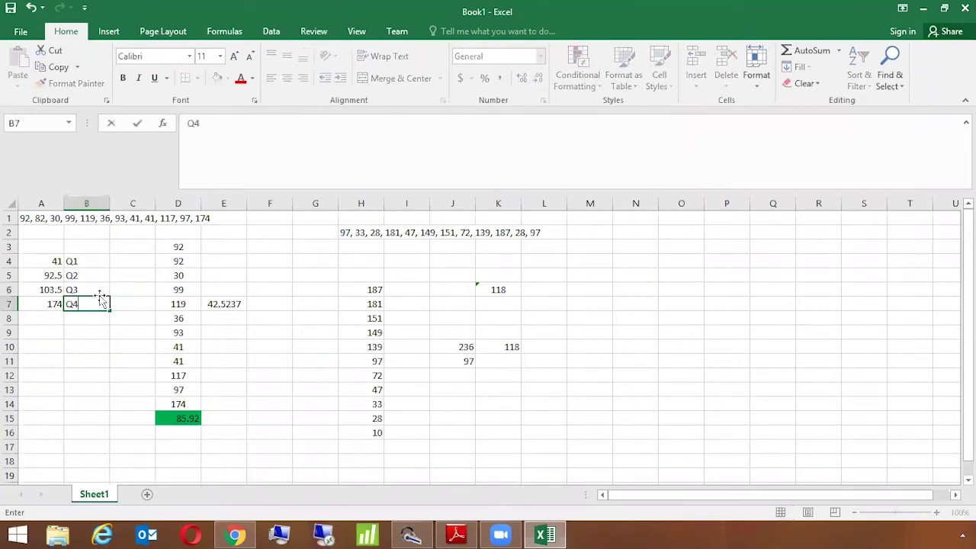
pyautogui.press('Return')
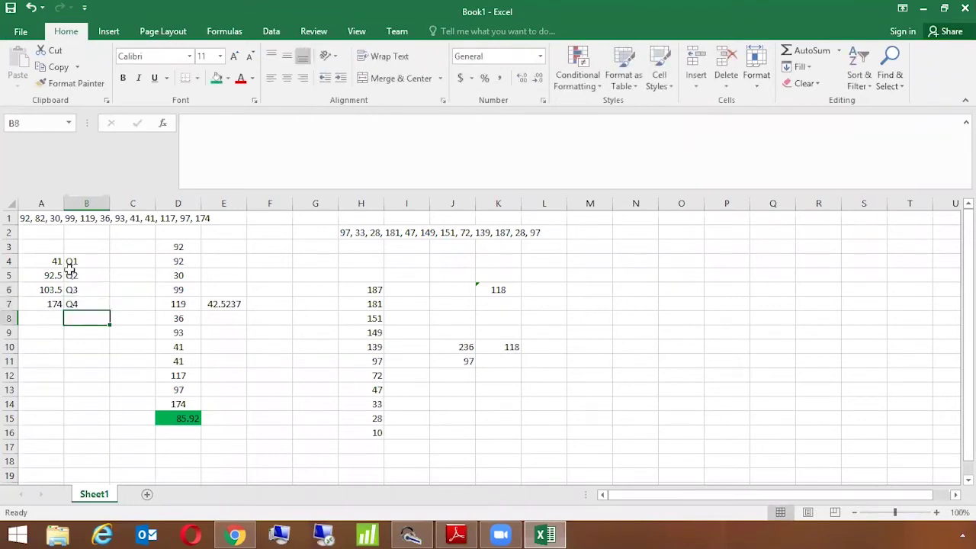
# Step: Apply borders to all cells of the quartile table A4:B7 and centre its contents horizontally
pyautogui.click(47, 250)
pyautogui.click(61, 261)
pyautogui.keyDown('shift'); pyautogui.click(84, 303); pyautogui.keyUp('shift')
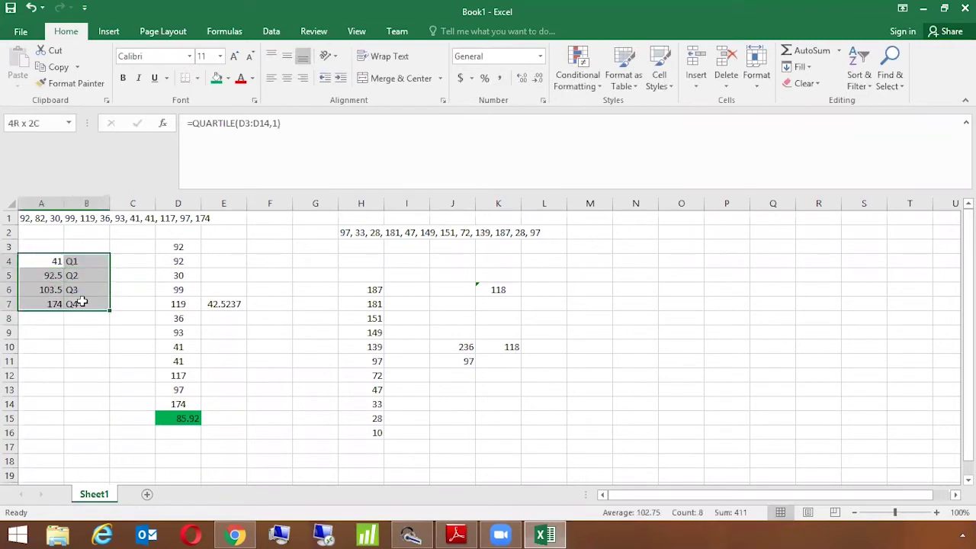
pyautogui.click(196, 78)
pyautogui.click(218, 198)
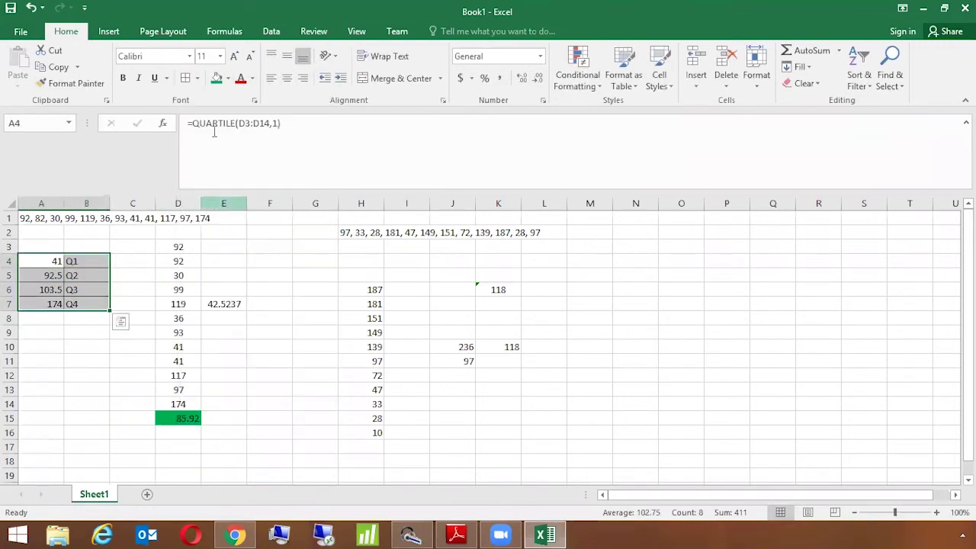
pyautogui.click(287, 78)
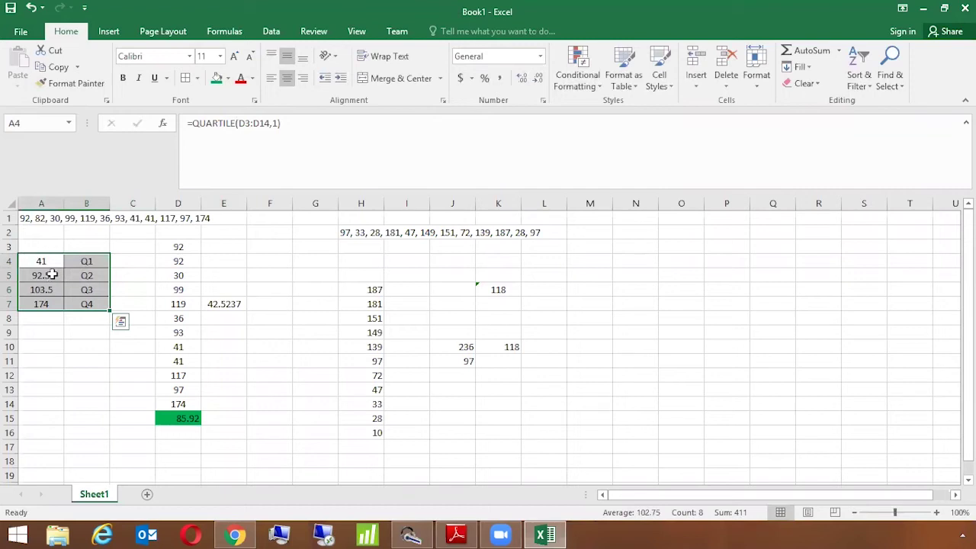
# Step: Examine the Q1, Q2 and Q3 rows of the quartile table alongside the data in column D
pyautogui.click(40, 260)
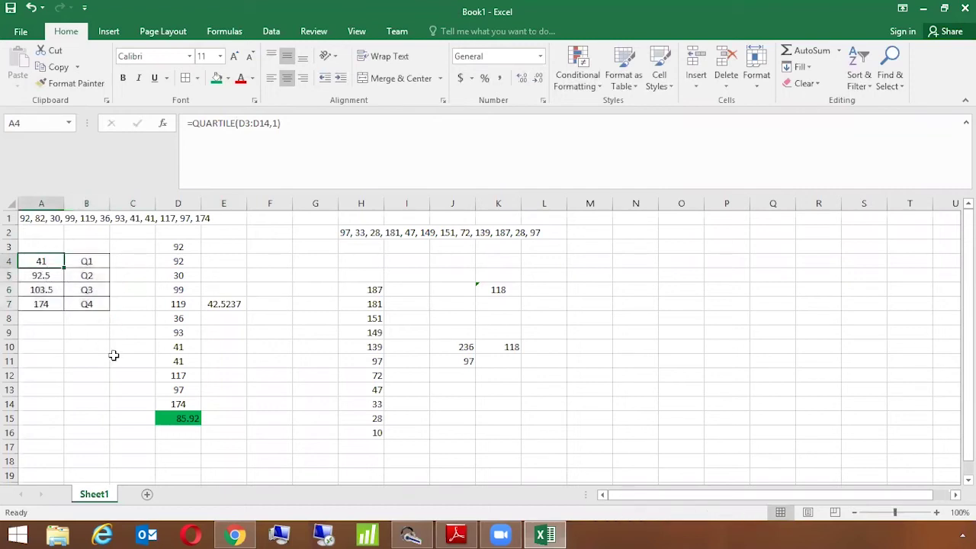
pyautogui.click(184, 321)
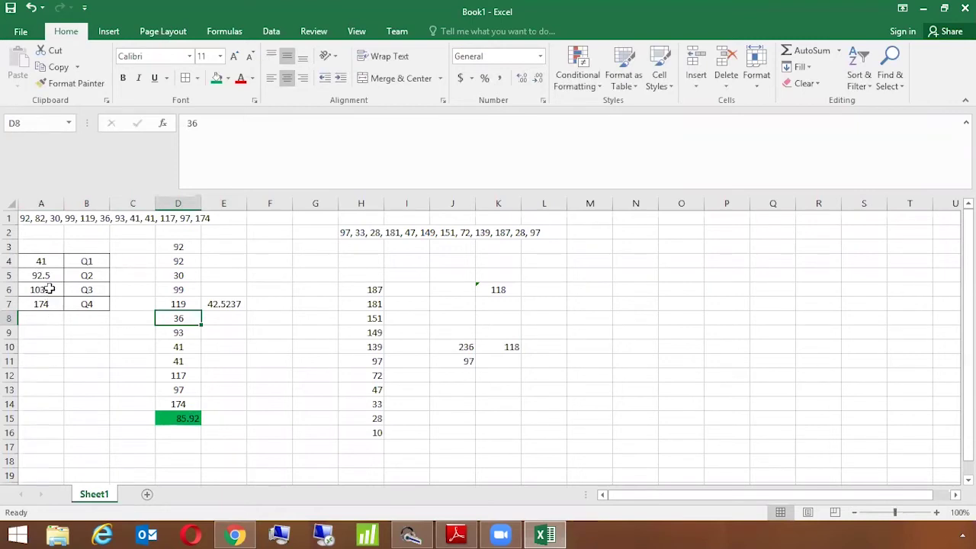
pyautogui.moveTo(31, 277); pyautogui.dragTo(82, 274)
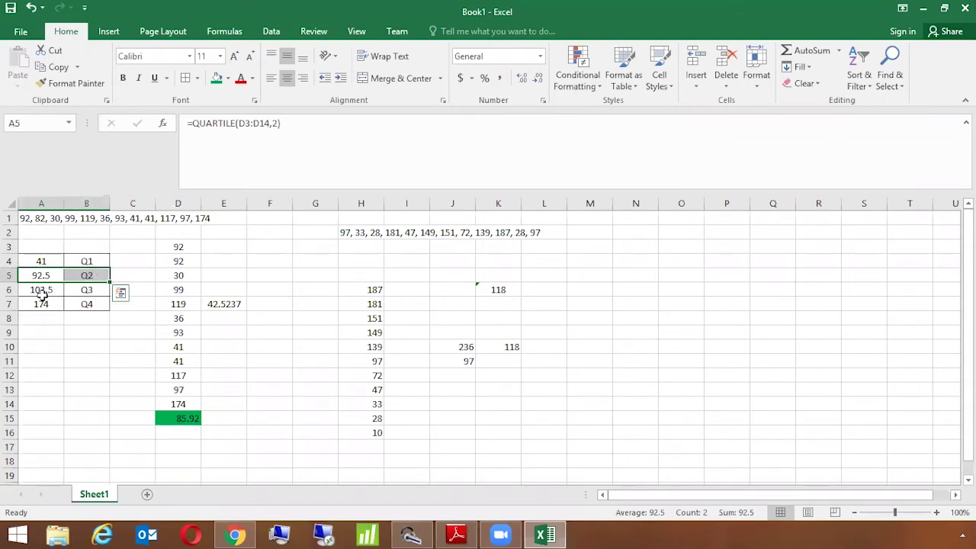
pyautogui.moveTo(48, 292); pyautogui.dragTo(90, 290)
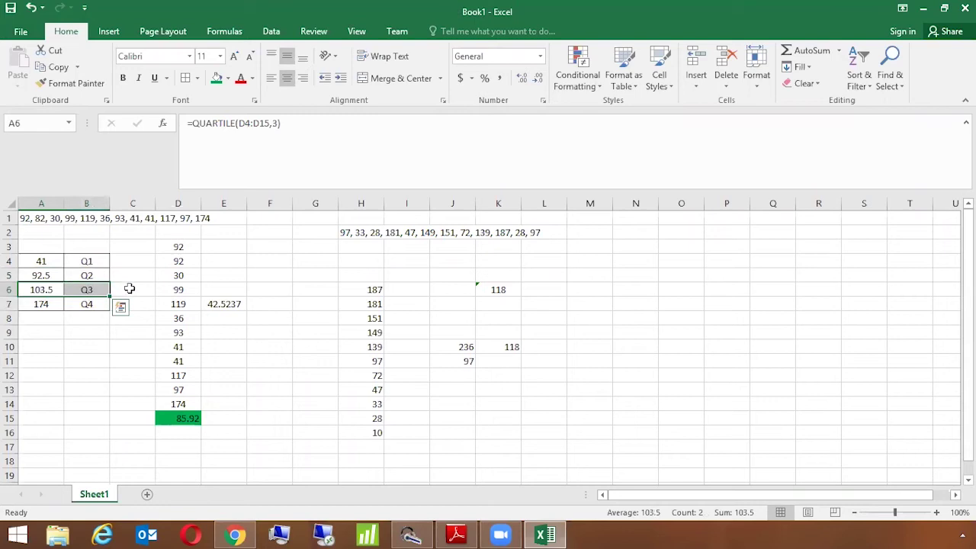
pyautogui.click(48, 316)
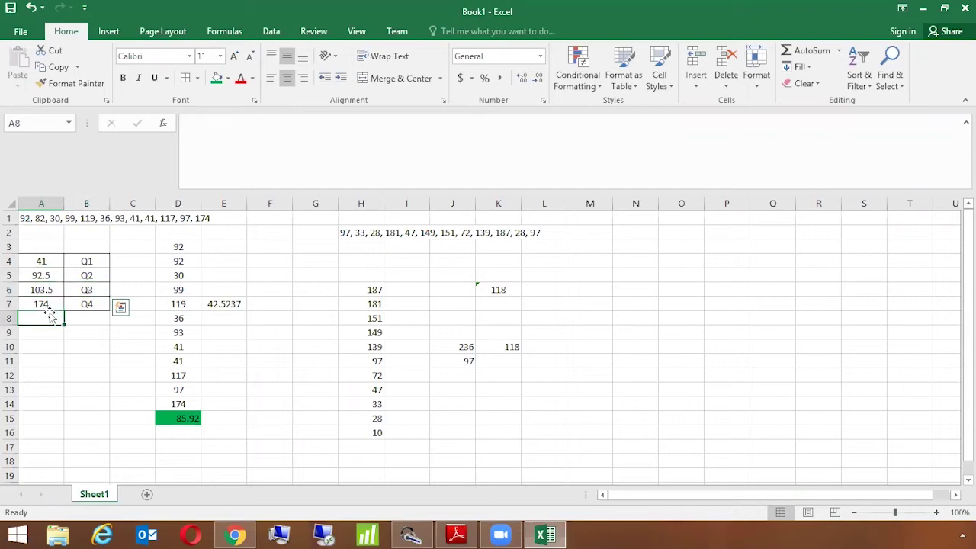
# Step: Enter 25% beside Q1 in cell C4, fill it down to C7 and centre the percentages
pyautogui.click(116, 262)
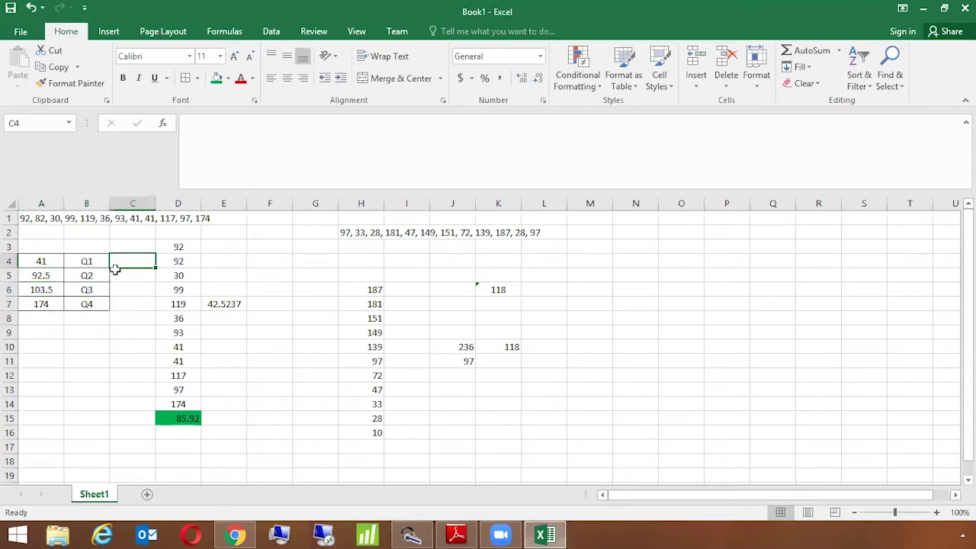
pyautogui.write('25%')
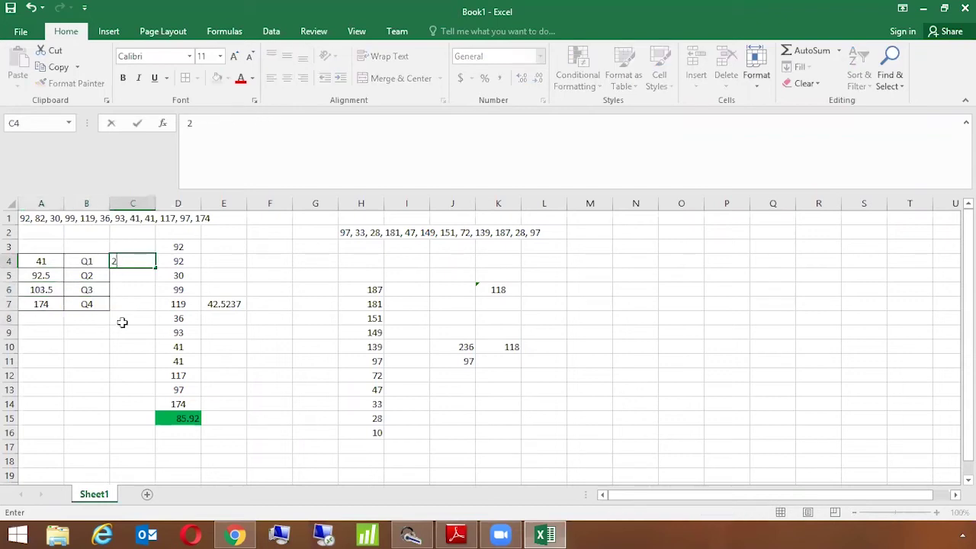
pyautogui.press('Return')
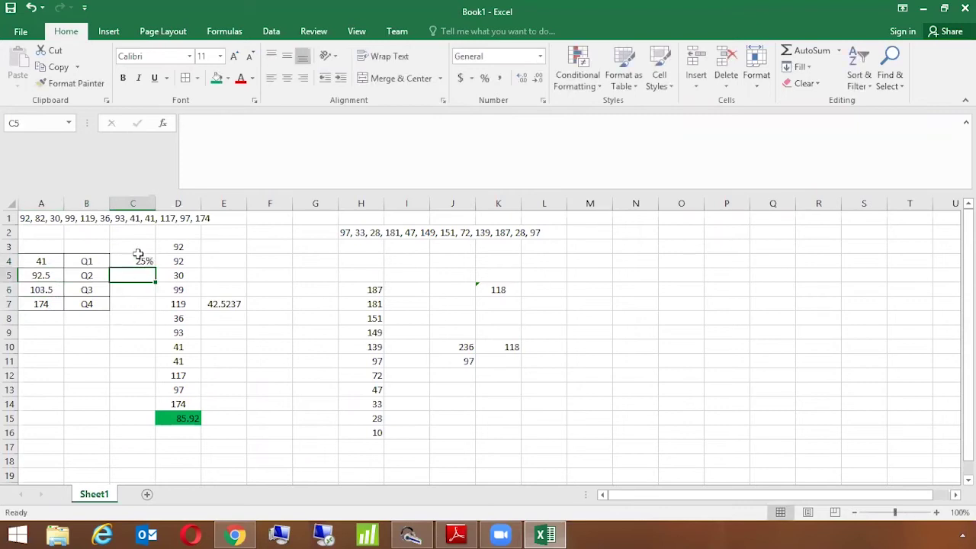
pyautogui.click(138, 258)
pyautogui.moveTo(155, 267); pyautogui.dragTo(150, 308)
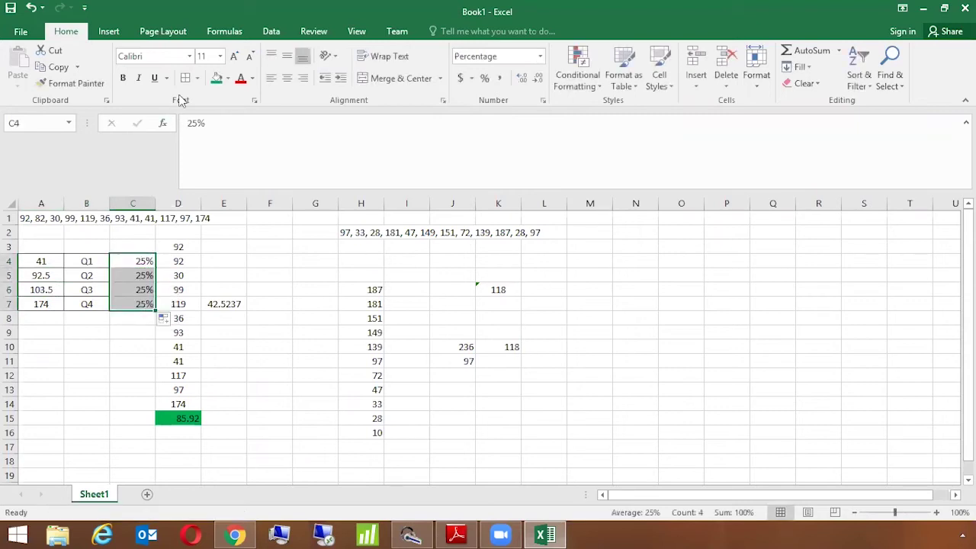
pyautogui.click(287, 56)
# Step: Switch to the Six Sigma PDF in Adobe Reader and go to the 5 Step Methodology slide on page 23
pyautogui.click(473, 534)
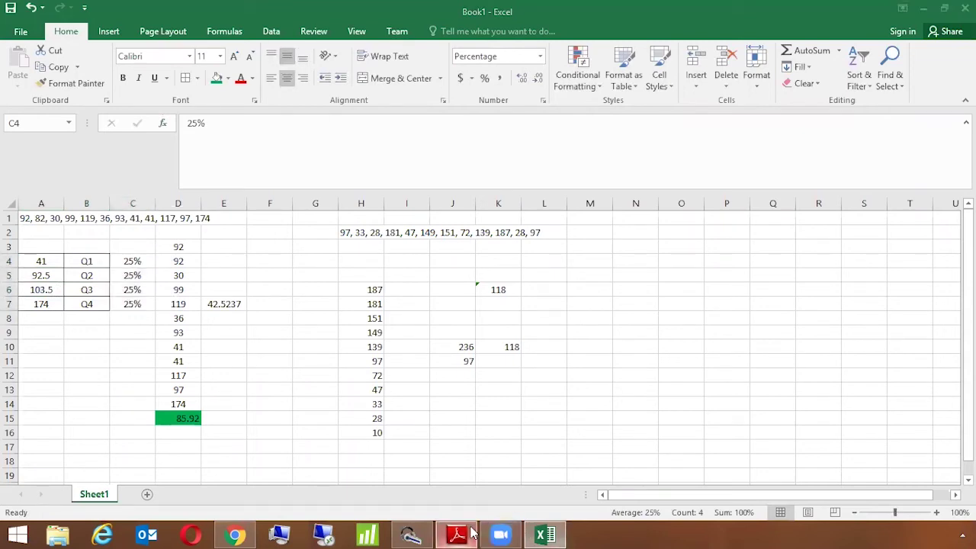
pyautogui.press('pageup')
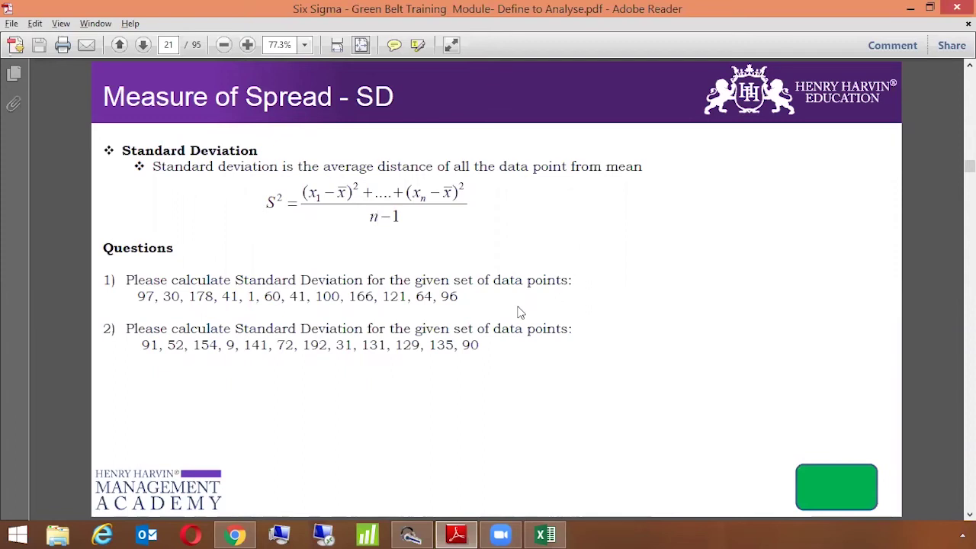
pyautogui.press('pagedown')
pyautogui.press('pagedown')
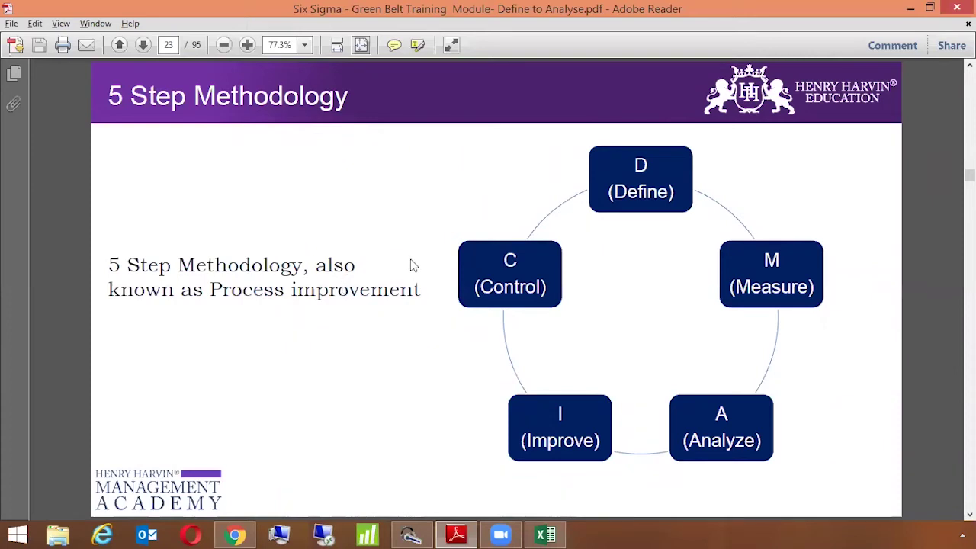
# Step: Read through the Coming to Work slides on common and special cause variation, up to the Two Types of Variation slide
pyautogui.scroll(-1, 412, 265)
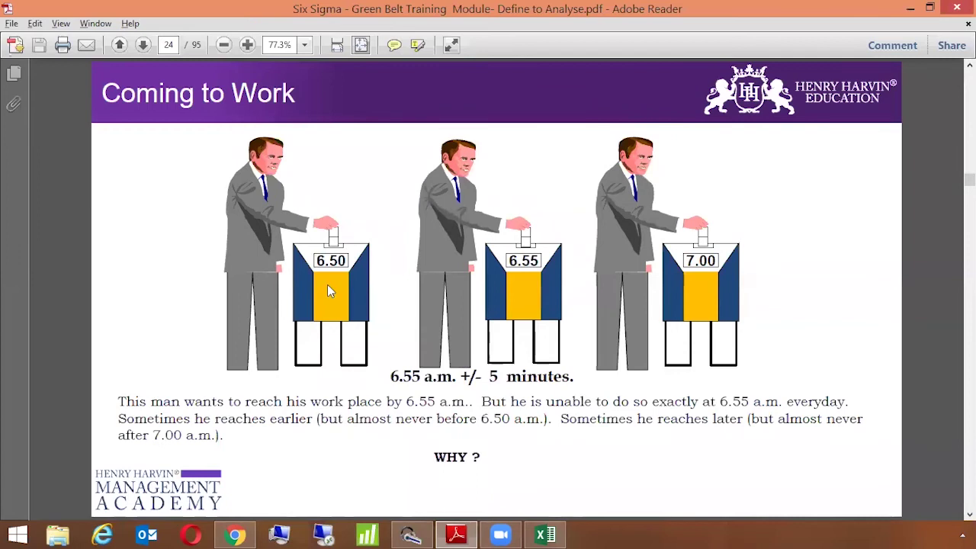
pyautogui.scroll(-3, 327, 284)
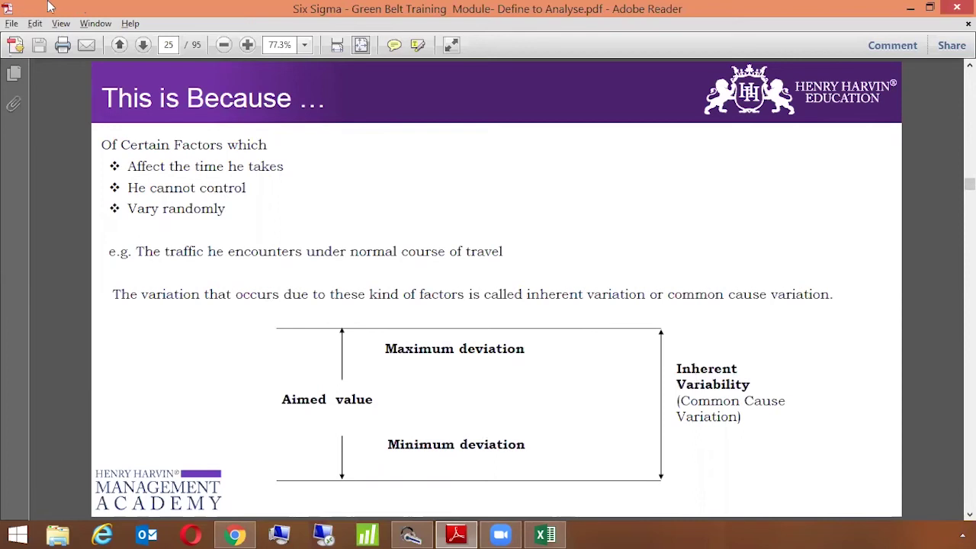
pyautogui.scroll(-3, 333, 143)
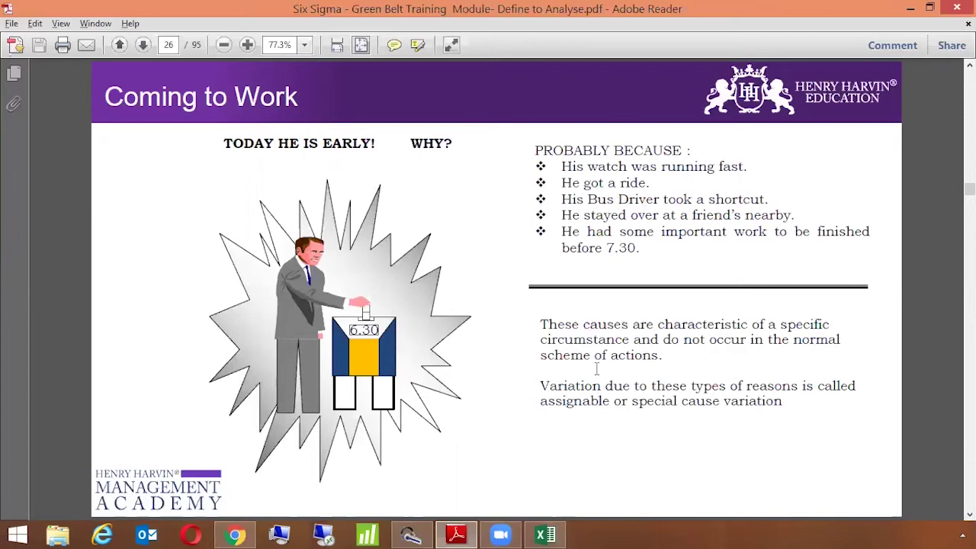
pyautogui.scroll(-1, 603, 373)
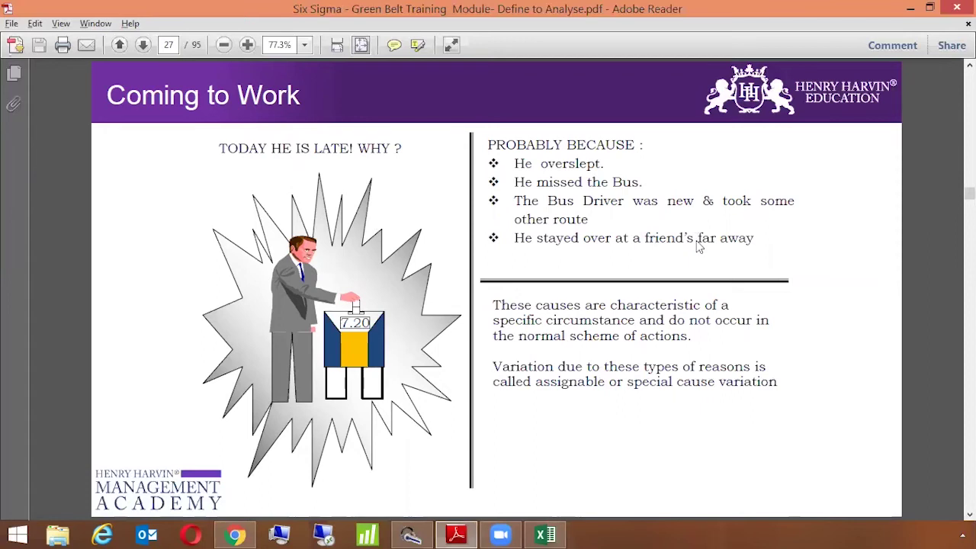
pyautogui.scroll(-1, 697, 247)
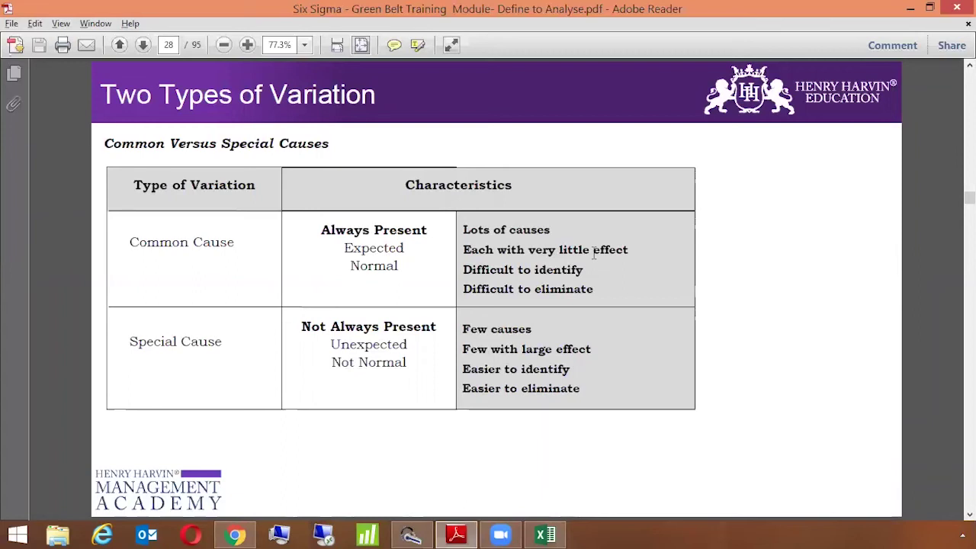
# Step: Go to the Ways to Commence a Project slide and highlight the Voice of Business heading and its four items one by one
pyautogui.scroll(-2, 593, 254)
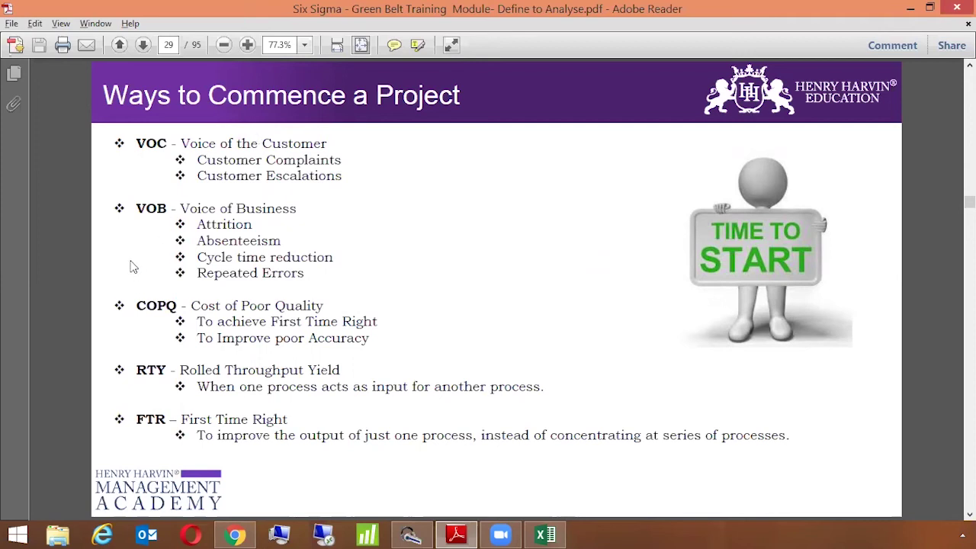
pyautogui.moveTo(145, 208); pyautogui.dragTo(298, 214)
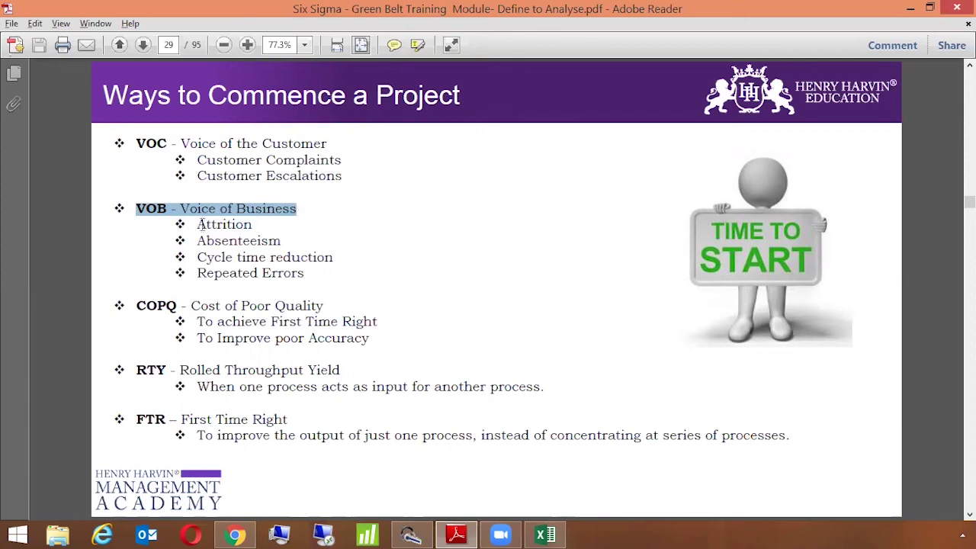
pyautogui.moveTo(205, 227); pyautogui.dragTo(272, 220)
pyautogui.moveTo(206, 242); pyautogui.dragTo(282, 242)
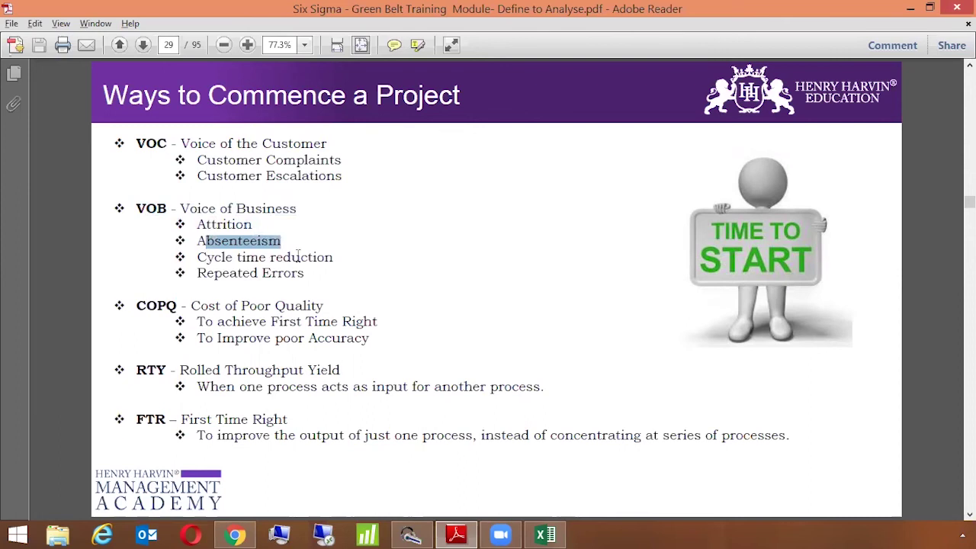
pyautogui.moveTo(197, 257); pyautogui.dragTo(334, 257)
pyautogui.moveTo(197, 273); pyautogui.dragTo(304, 273)
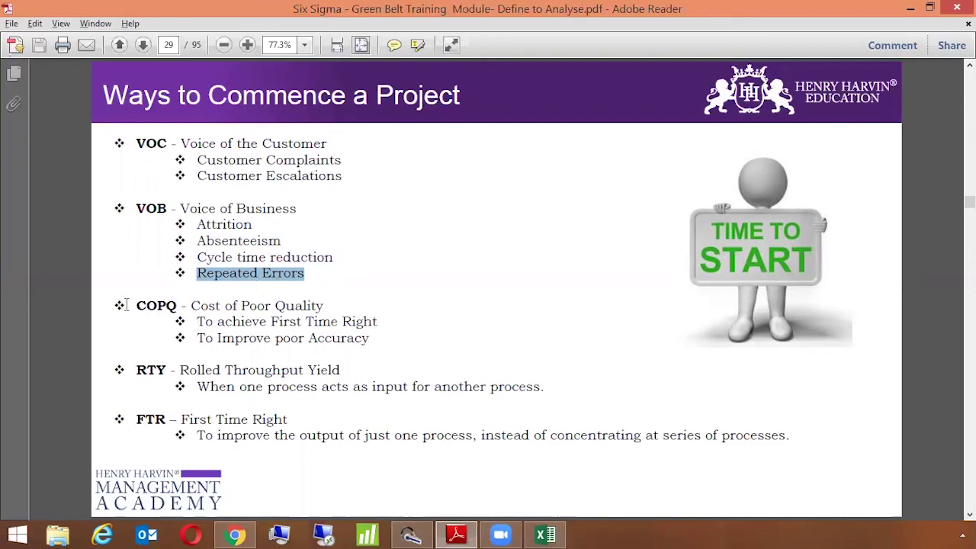
# Step: Highlight text in the COPQ and FTR entries, and advance to the Define phase slide on page 30
pyautogui.moveTo(147, 308); pyautogui.dragTo(156, 307)
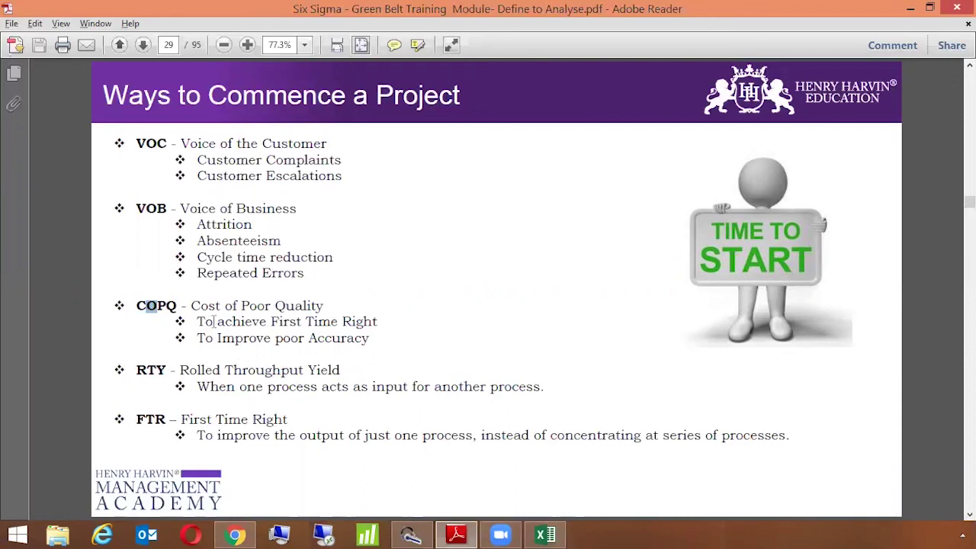
pyautogui.moveTo(199, 321); pyautogui.dragTo(330, 323)
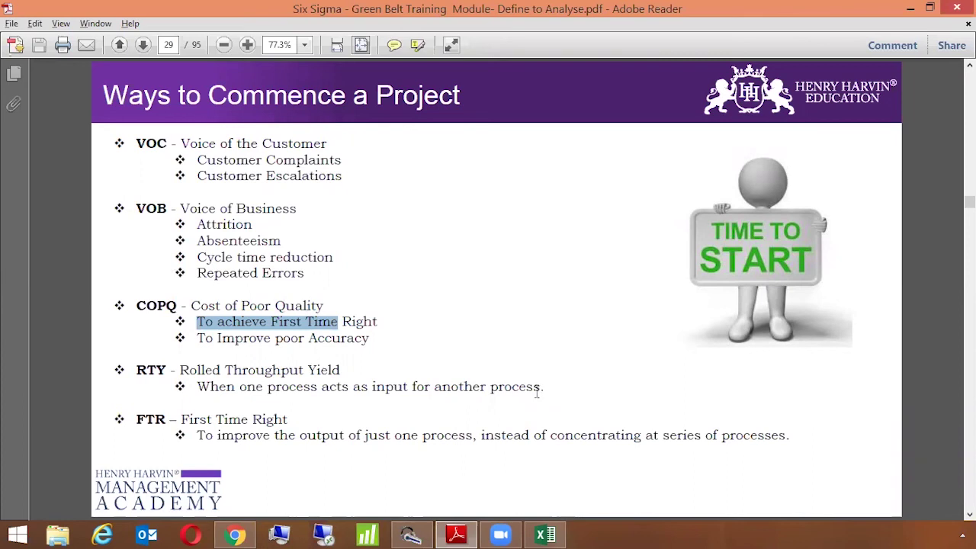
pyautogui.moveTo(136, 418); pyautogui.dragTo(411, 424)
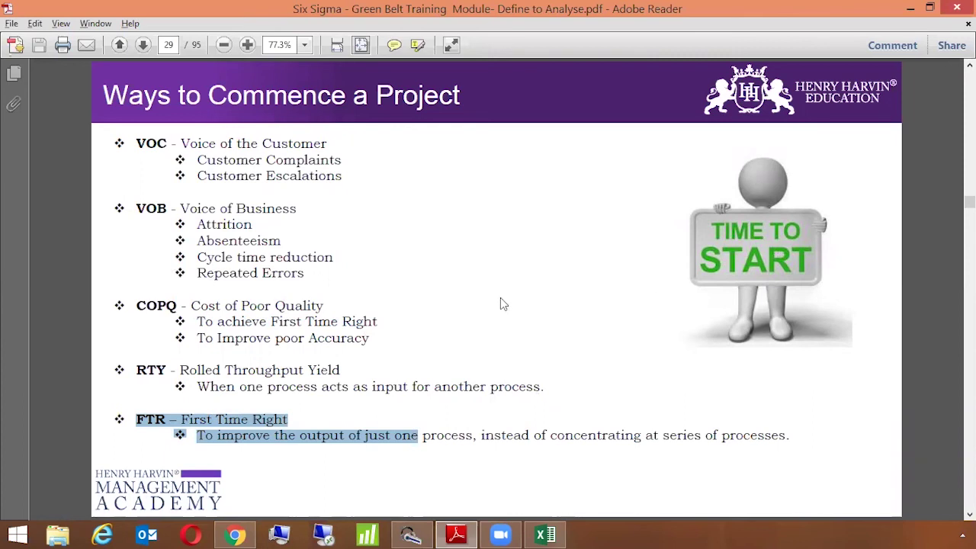
pyautogui.scroll(-2, 496, 303)
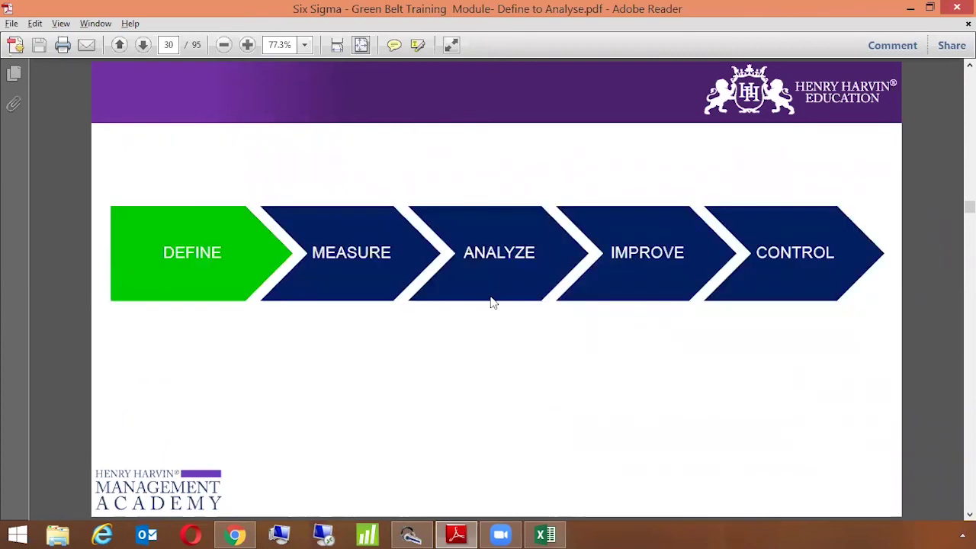